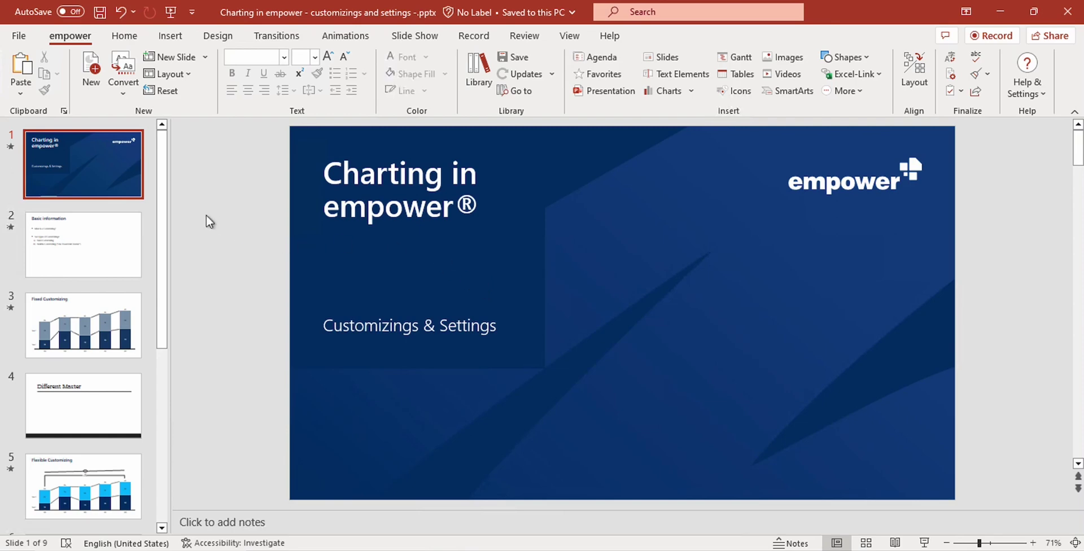
Show the Basic information slide and place the cursor in its first bullet.
{"action": "left_click", "coordinate": [95, 246]}
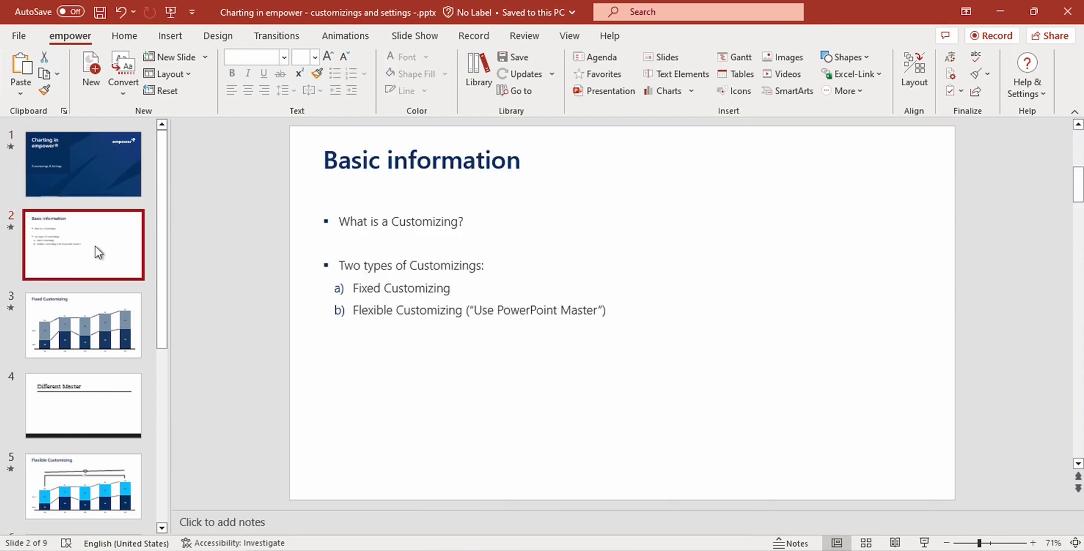
{"action": "left_click", "coordinate": [381, 241]}
{"action": "left_click", "coordinate": [405, 221]}
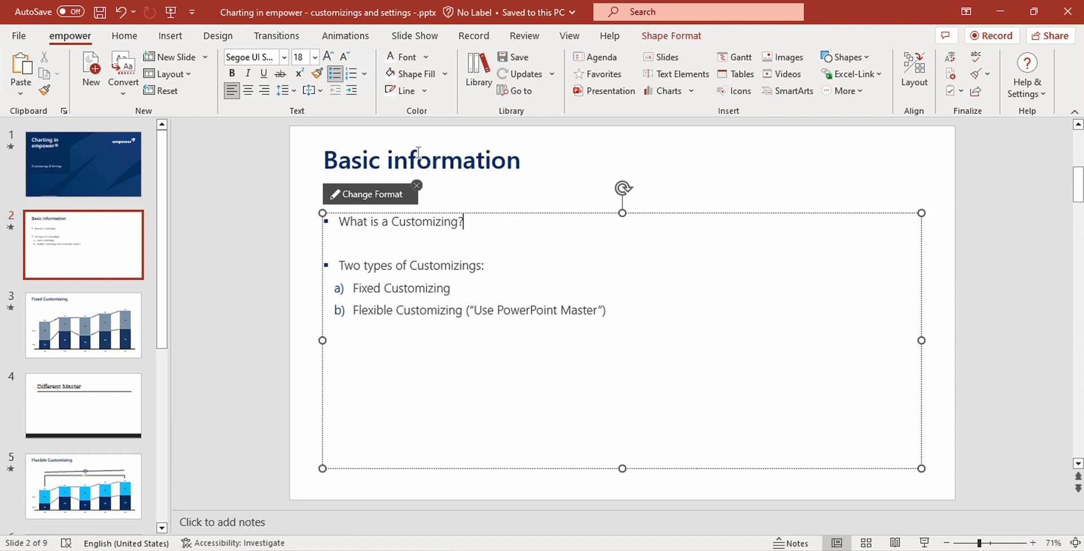
Browse the available fonts, font sizes and text colours, then deselect the text box.
{"action": "left_click", "coordinate": [281, 59]}
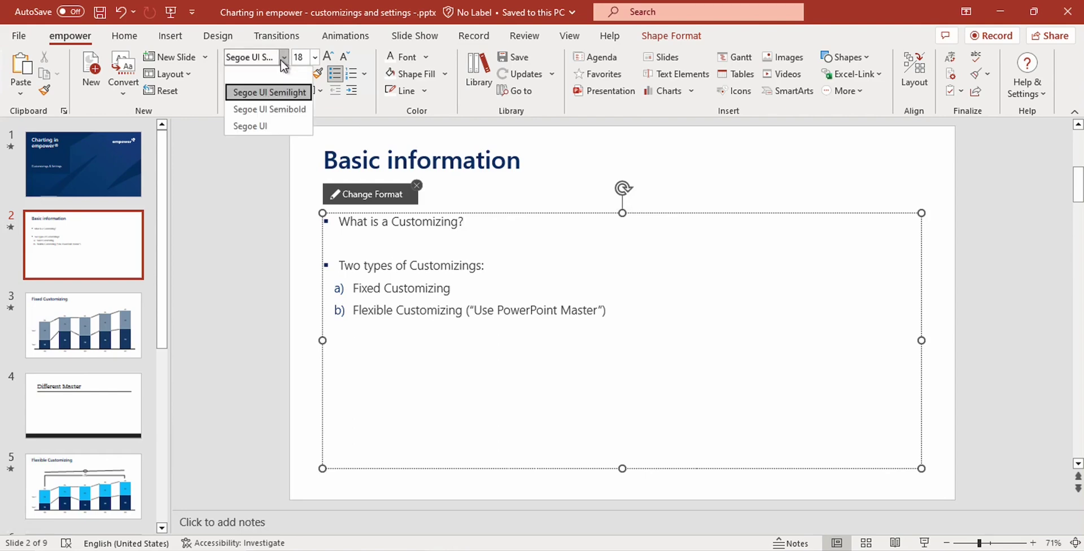
{"action": "left_click", "coordinate": [315, 57]}
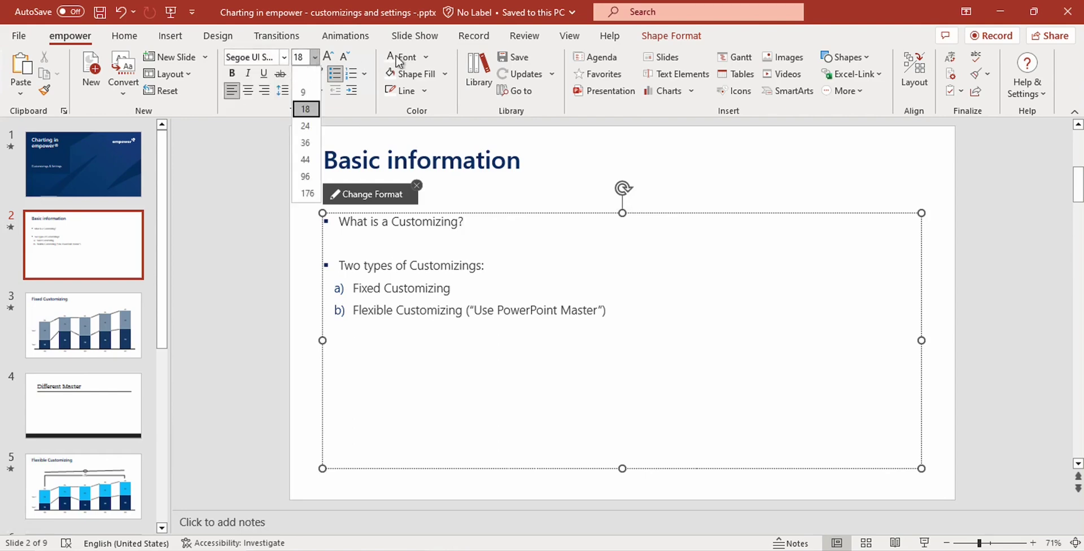
{"action": "left_click", "coordinate": [425, 58]}
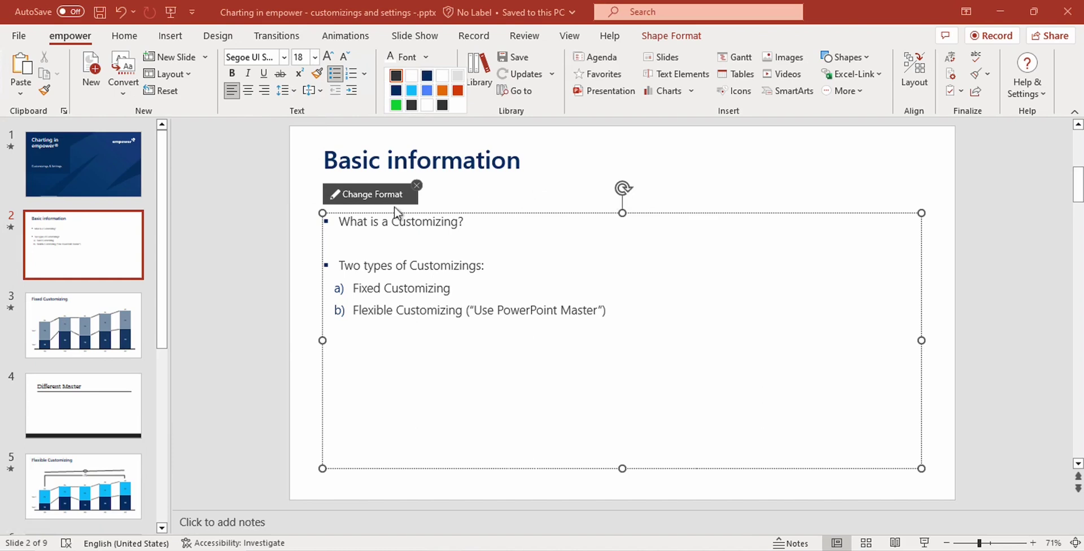
{"action": "left_click", "coordinate": [275, 244]}
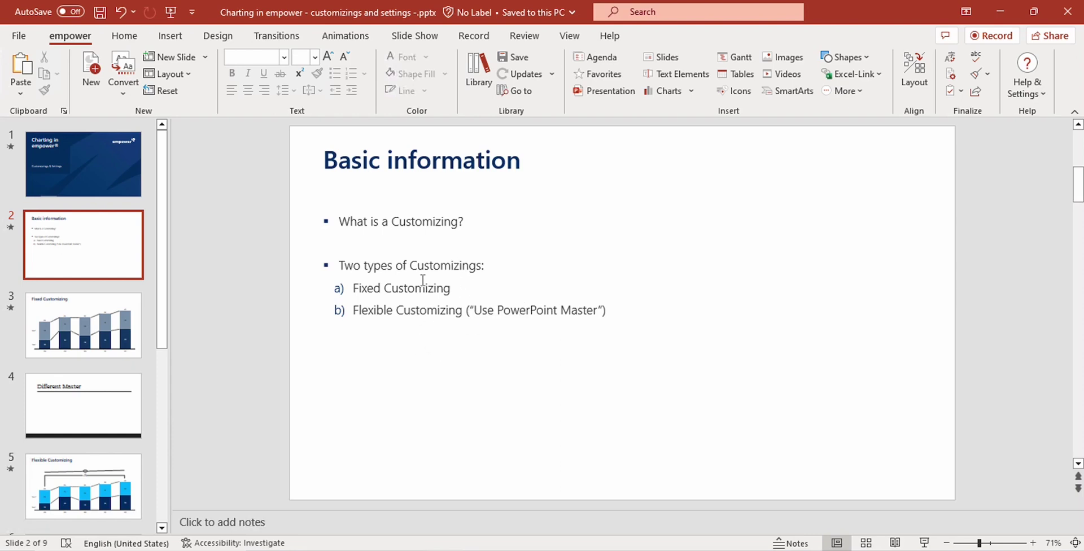
On the Fixed Customizing slide, review the chart's customizings and keep Customizing blue 1.1 (default).
{"action": "left_click", "coordinate": [108, 345]}
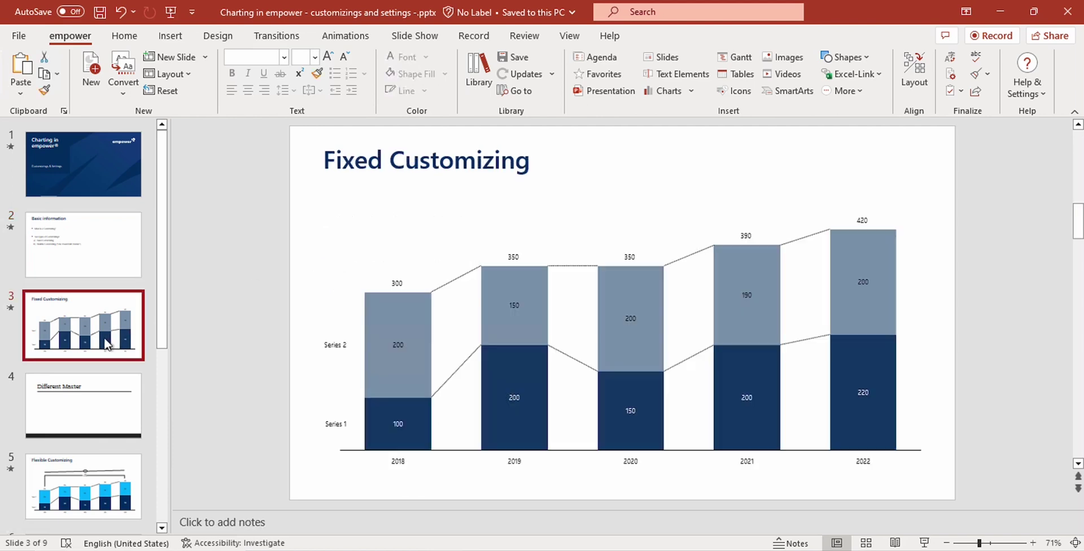
{"action": "left_click", "coordinate": [476, 234]}
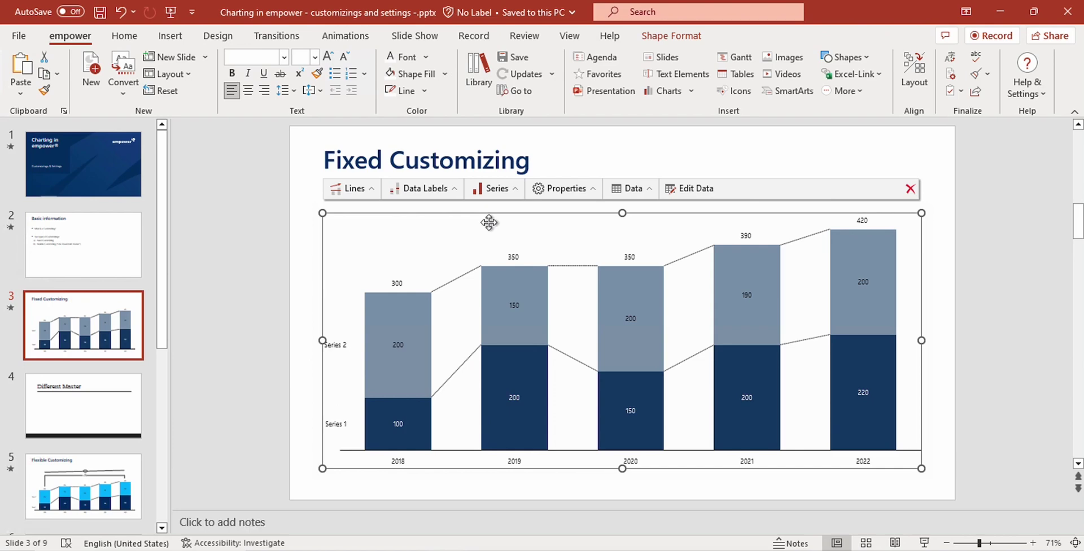
{"action": "left_click", "coordinate": [556, 191]}
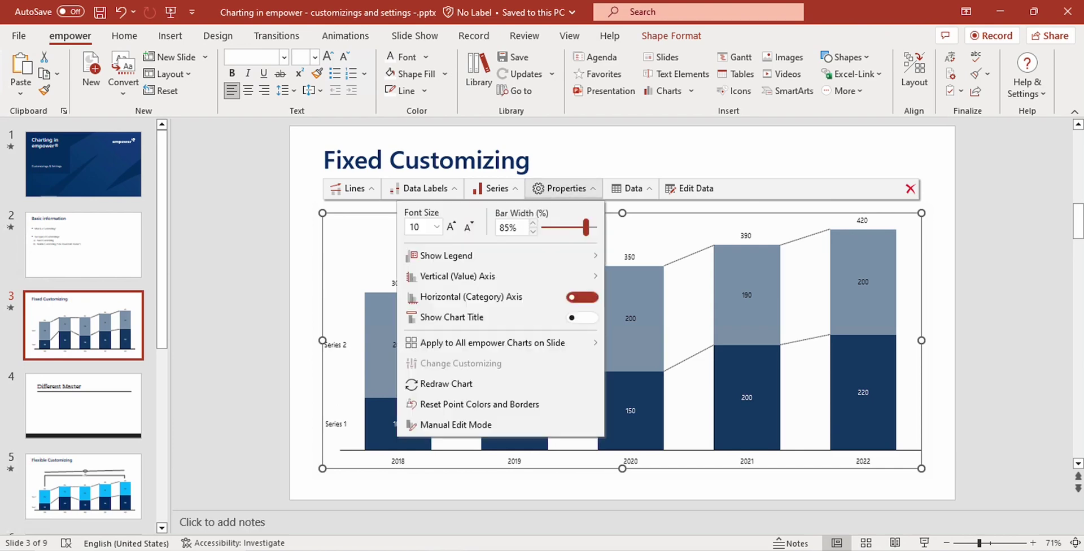
{"action": "left_click", "coordinate": [440, 364]}
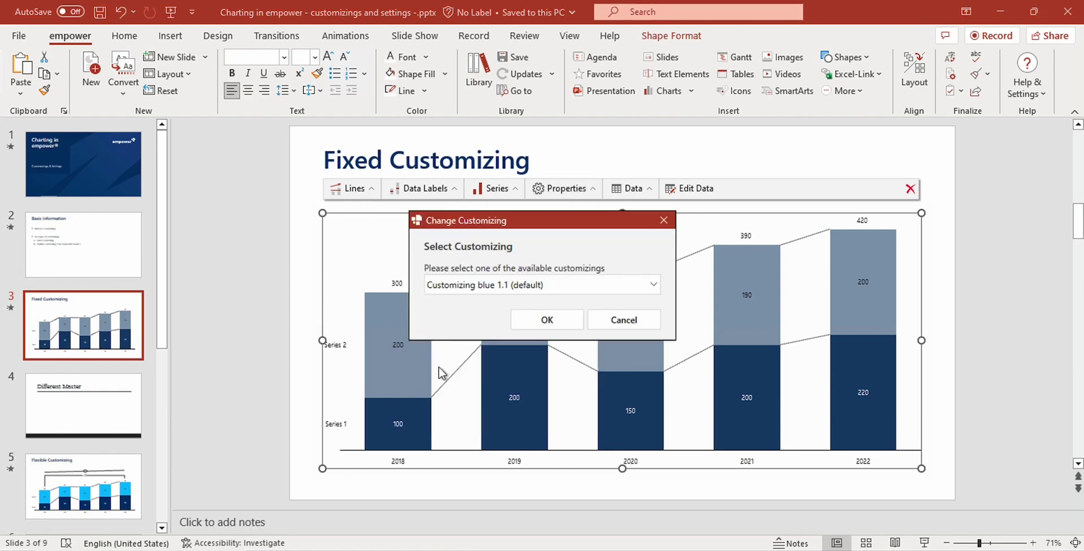
{"action": "left_click", "coordinate": [473, 288]}
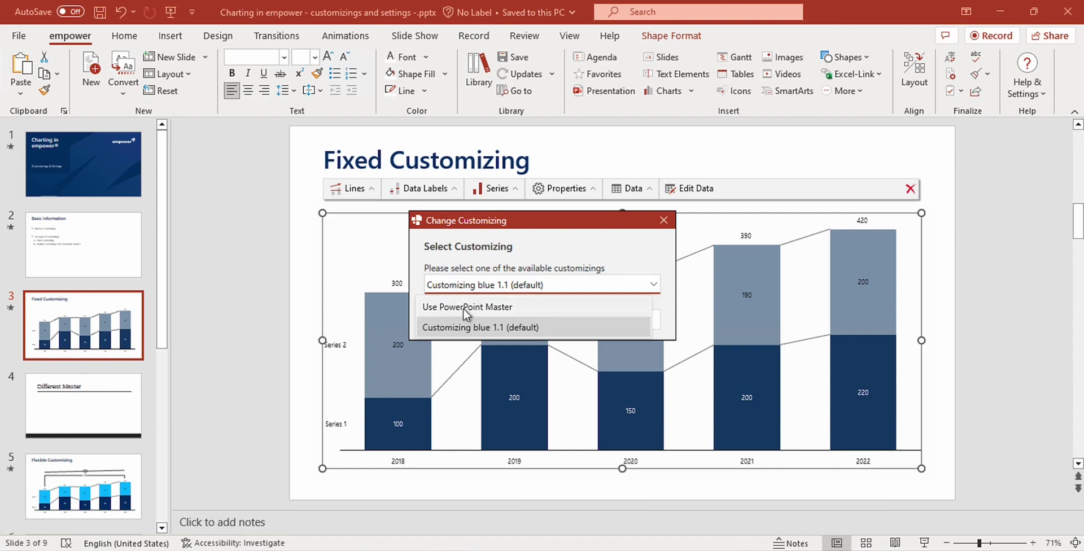
{"action": "left_click", "coordinate": [662, 217]}
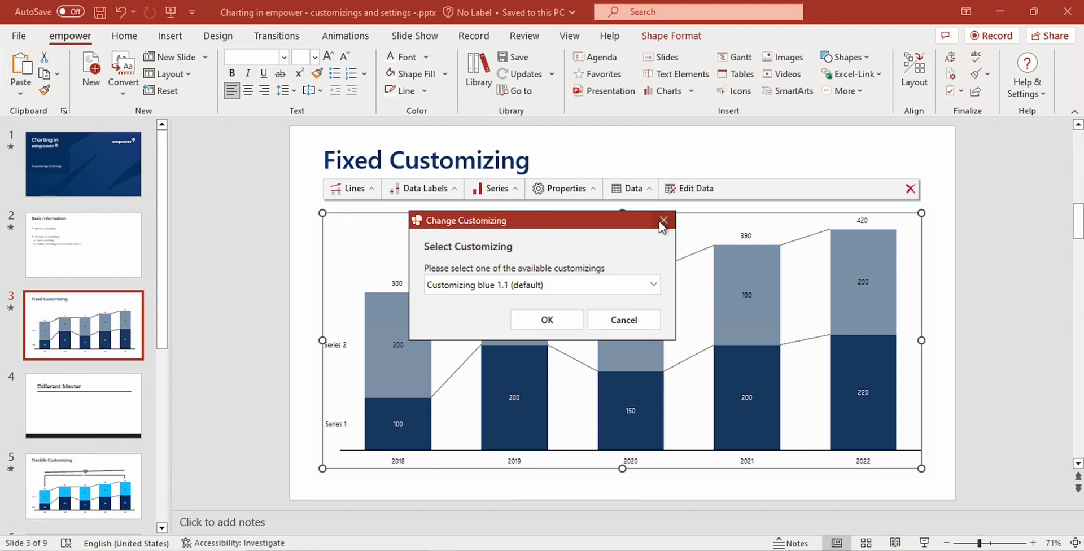
{"action": "left_click", "coordinate": [662, 222]}
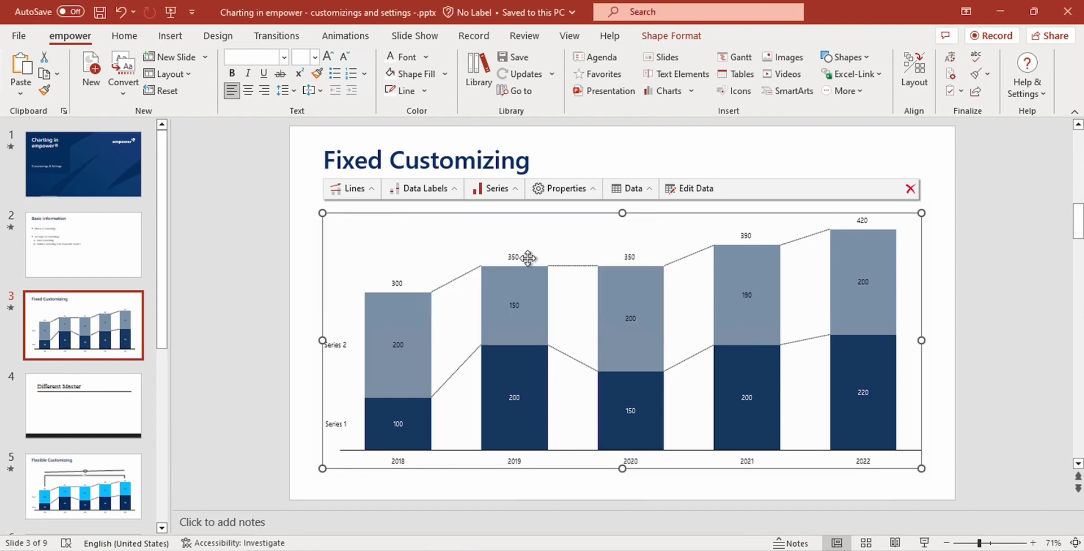
Paste the stacked column chart onto slide 4 and confirm it stays Customizing blue 1.1 (default).
{"action": "left_click", "coordinate": [111, 415]}
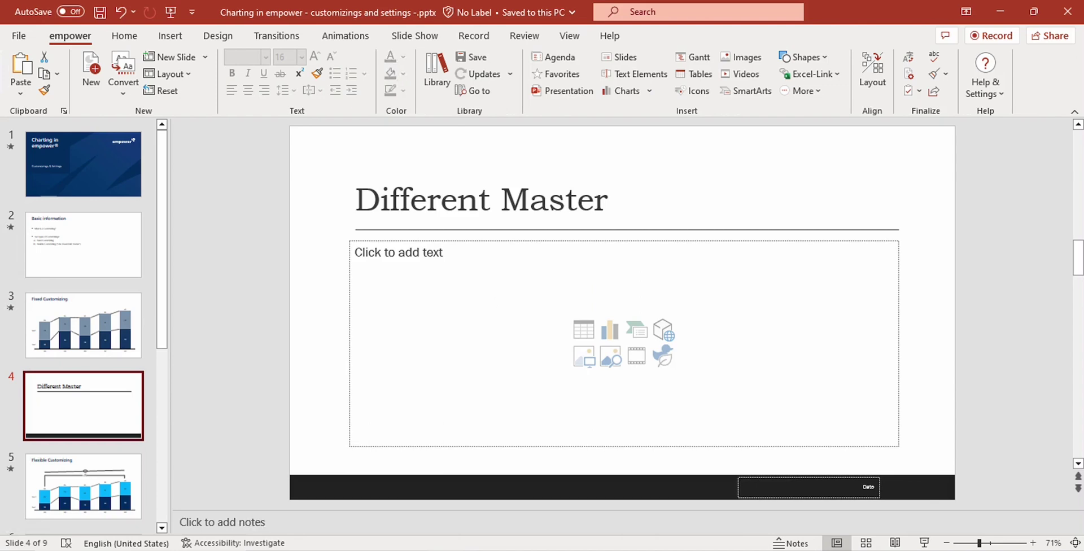
{"action": "key", "text": "ctrl+v"}
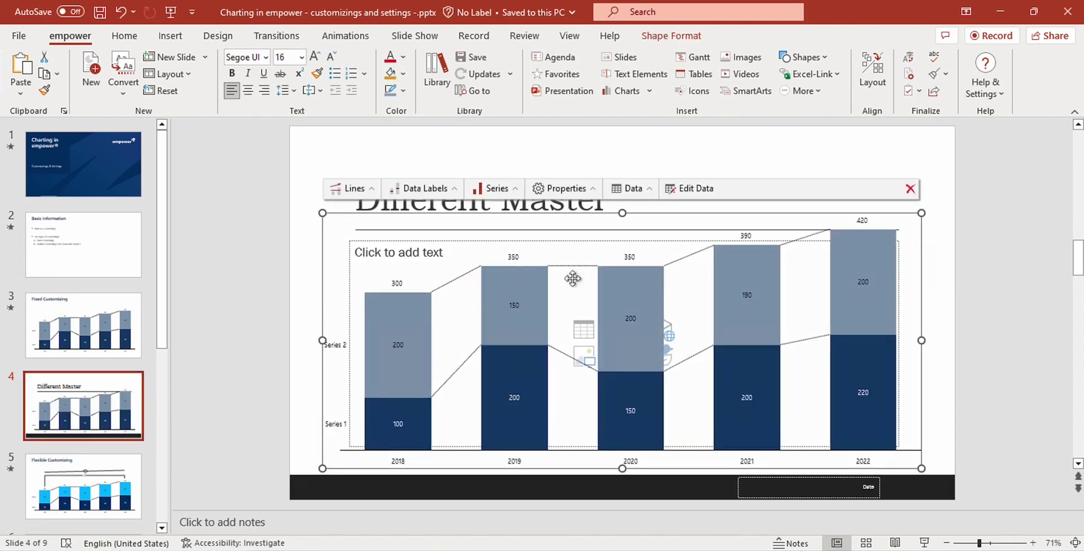
{"action": "left_click", "coordinate": [561, 190]}
{"action": "left_click", "coordinate": [424, 365]}
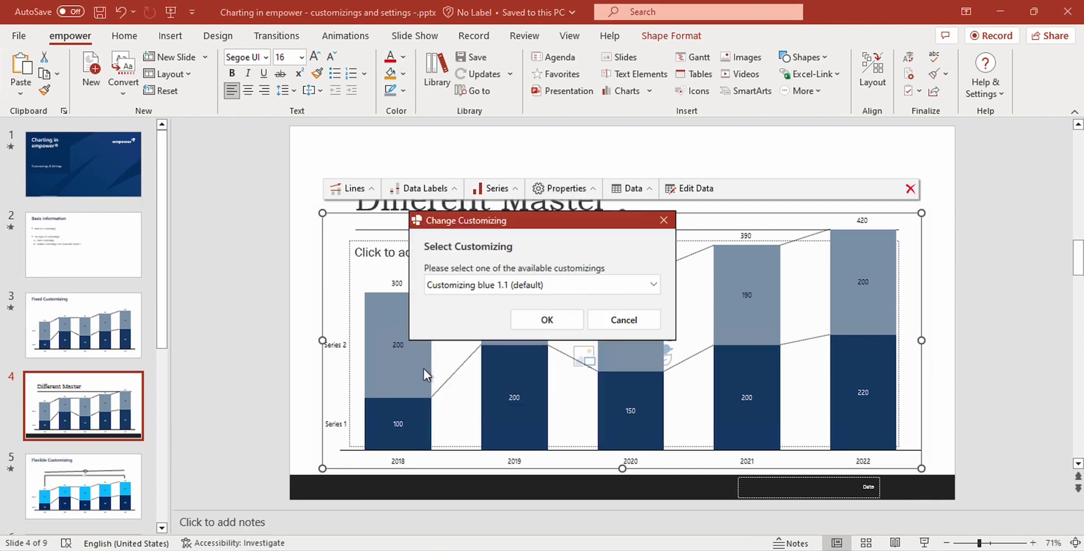
{"action": "key", "text": "Return"}
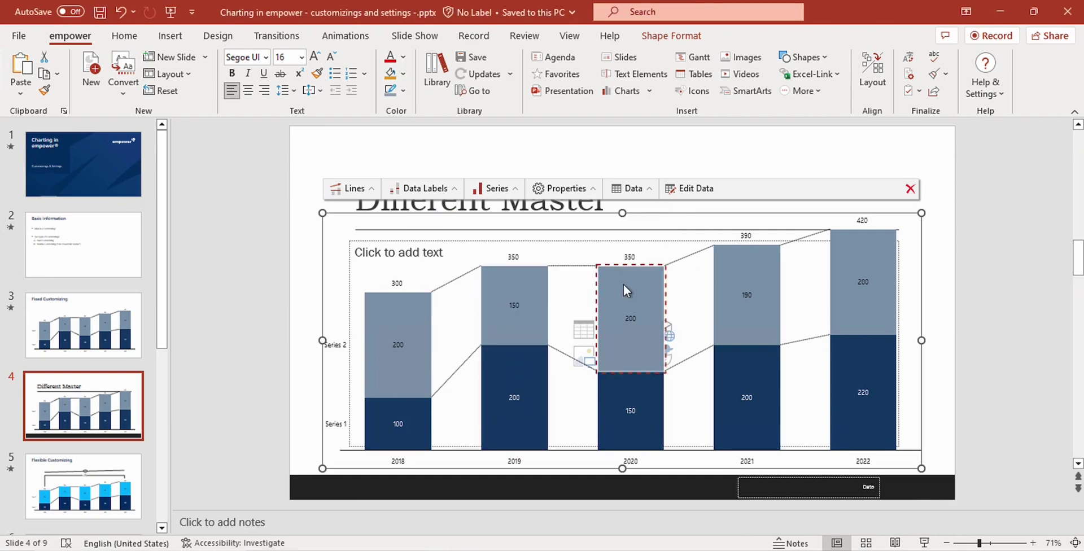
On slide 5, check the chart's customizing is 'Use PowerPoint Master' and leave it unchanged.
{"action": "left_click", "coordinate": [79, 483]}
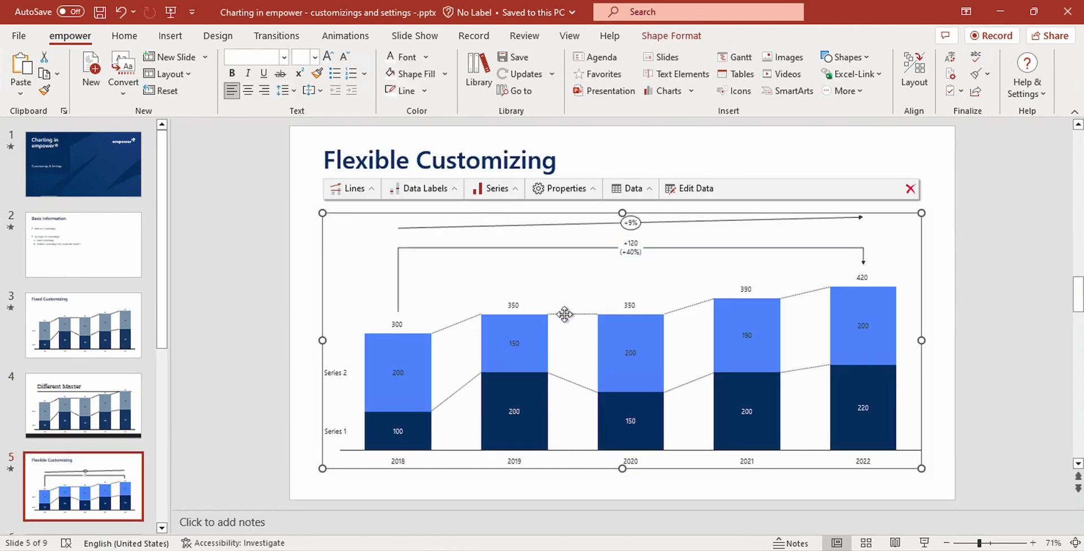
{"action": "left_click", "coordinate": [574, 195]}
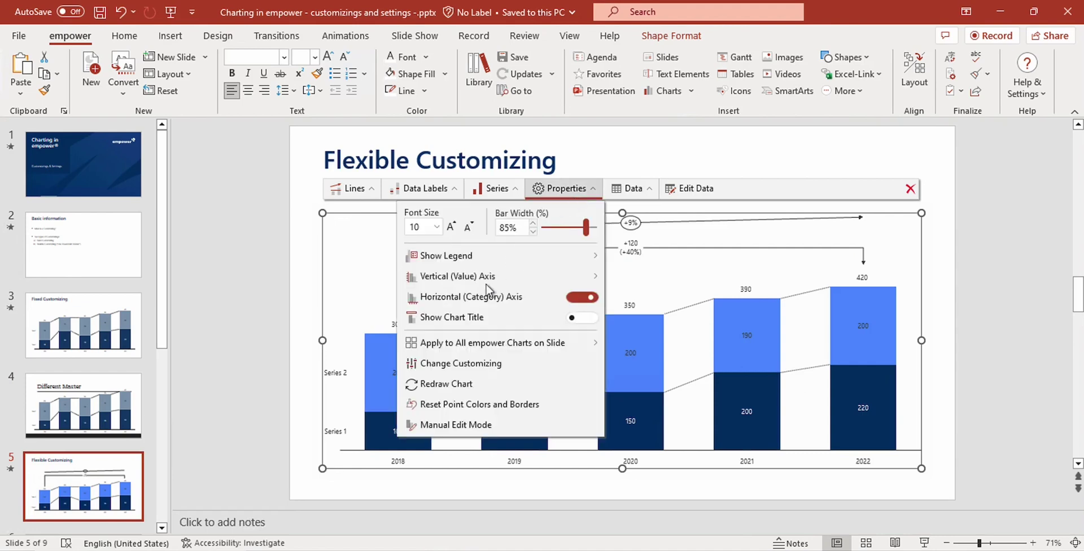
{"action": "left_click", "coordinate": [459, 366]}
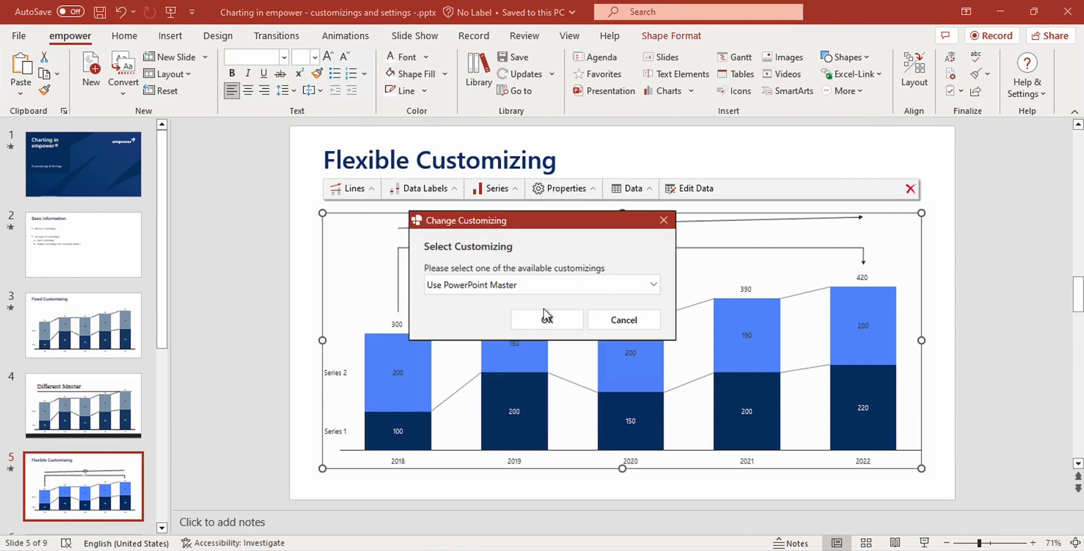
{"action": "left_click", "coordinate": [664, 220]}
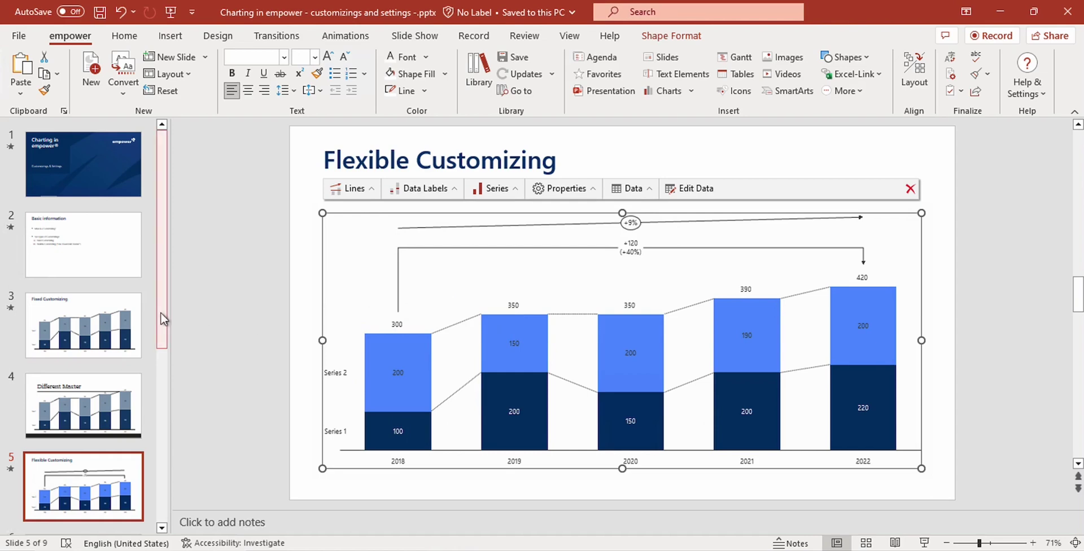
Paste the chart onto slide 6, where its master recolours it orange and grey.
{"action": "scroll", "coordinate": [163, 319], "scroll_direction": "down", "scroll_amount": 3}
{"action": "left_click", "coordinate": [114, 402]}
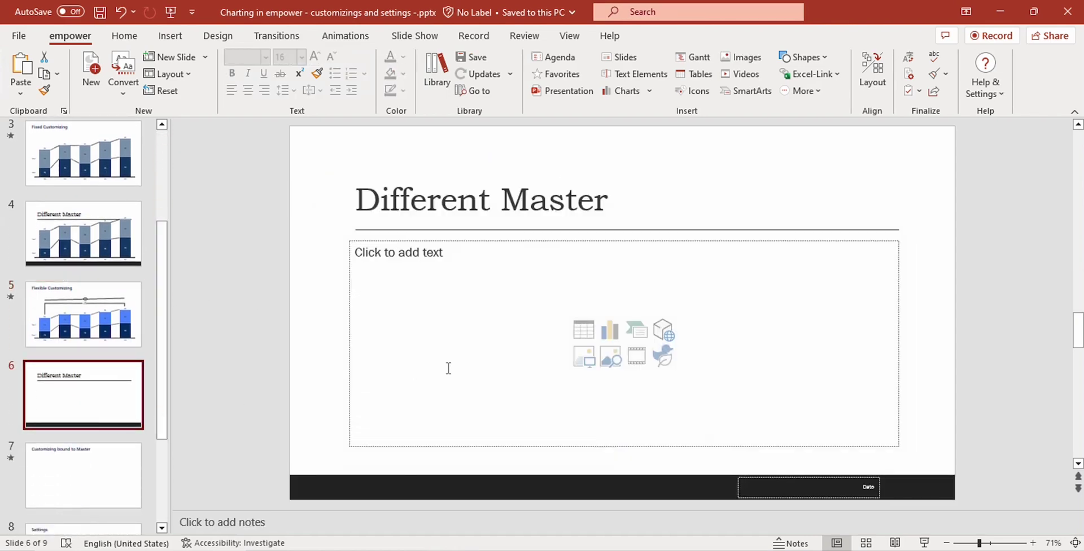
{"action": "key", "text": "ctrl+v"}
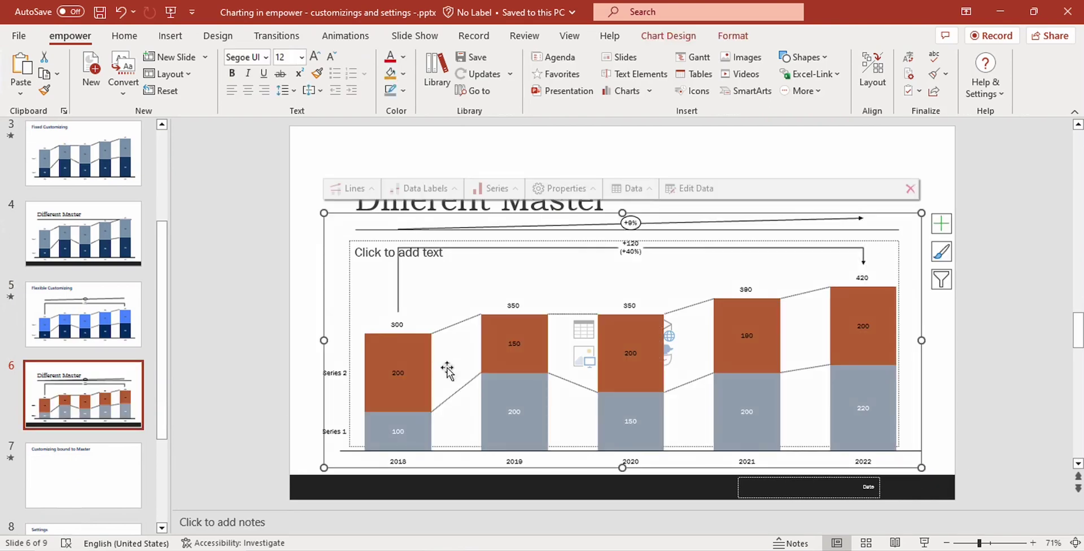
{"action": "left_click", "coordinate": [615, 298]}
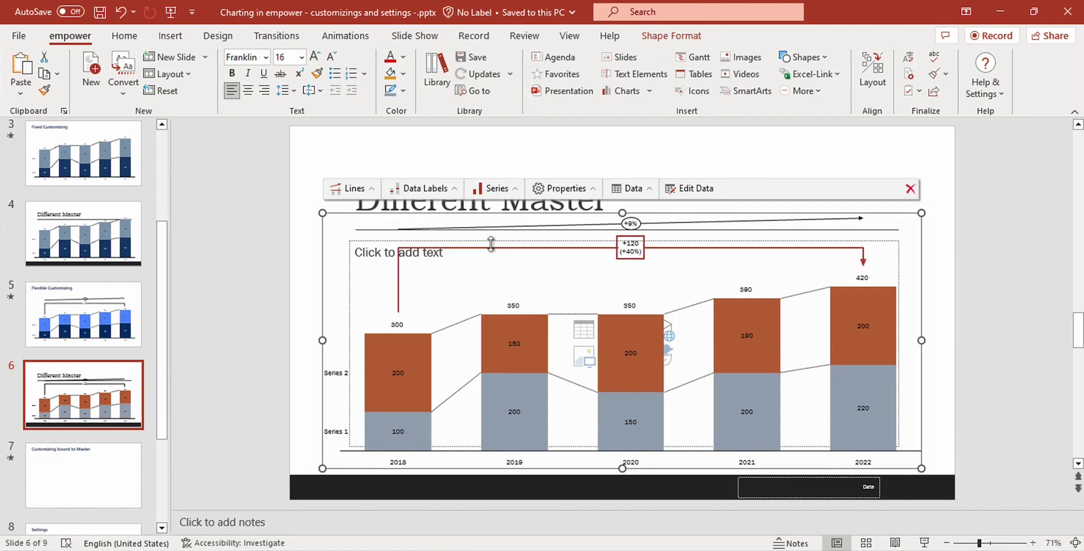
{"action": "key", "text": "Escape"}
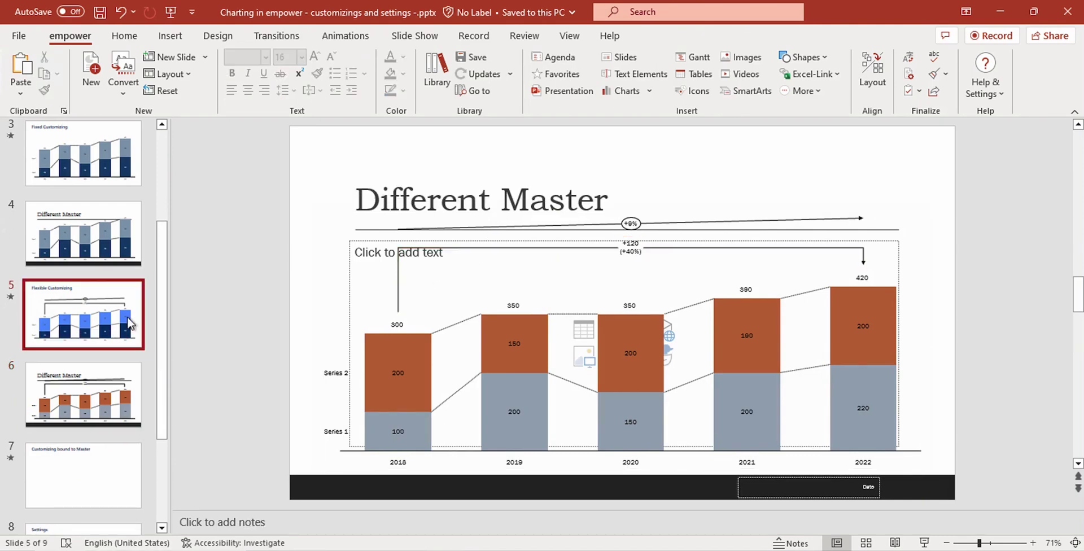
Revisit the Flexible Customizing slide and deselect its chart.
{"action": "left_click", "coordinate": [127, 316]}
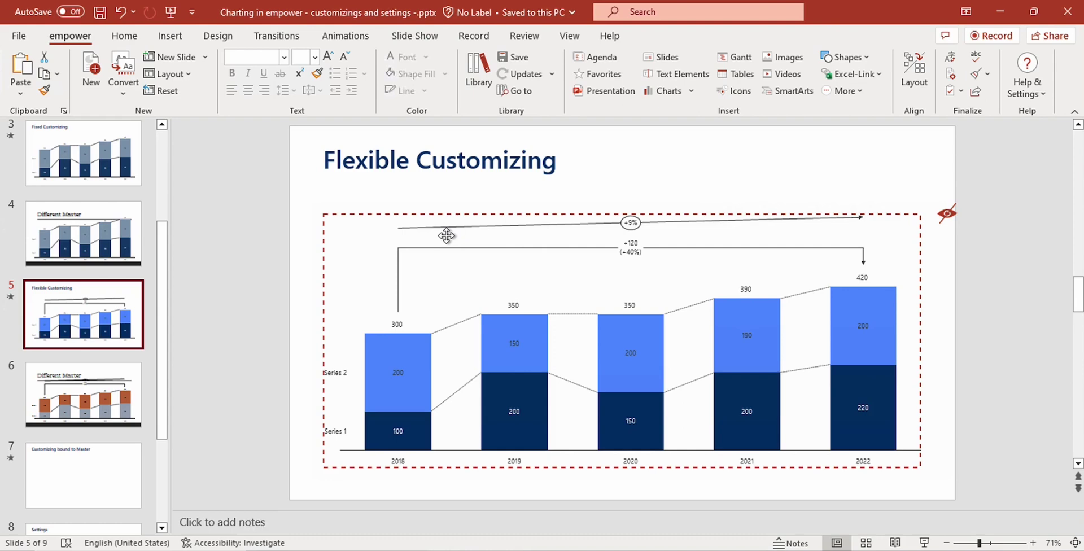
{"action": "left_click", "coordinate": [231, 358]}
{"action": "left_click", "coordinate": [110, 467]}
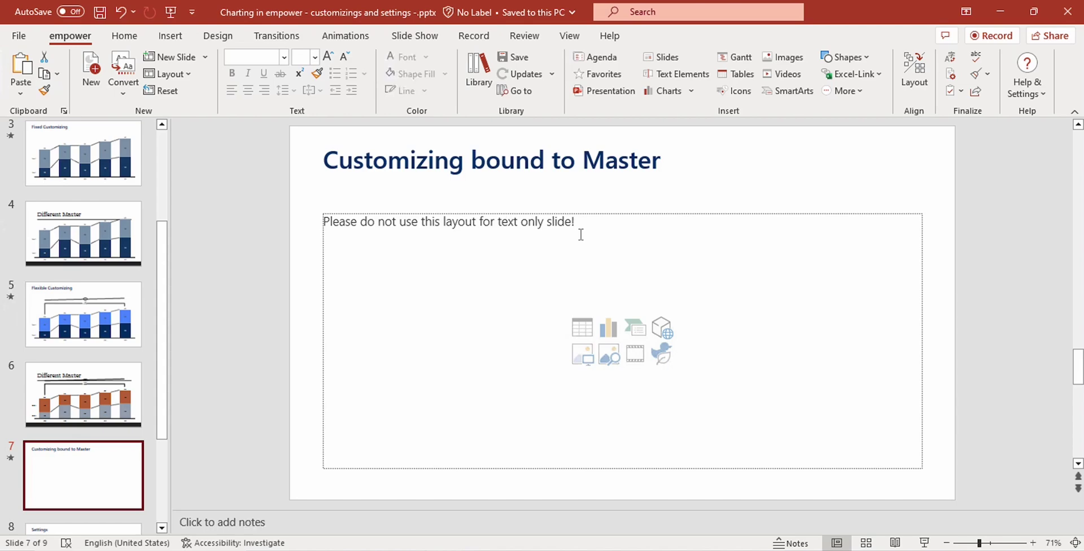
{"action": "left_click", "coordinate": [1015, 95]}
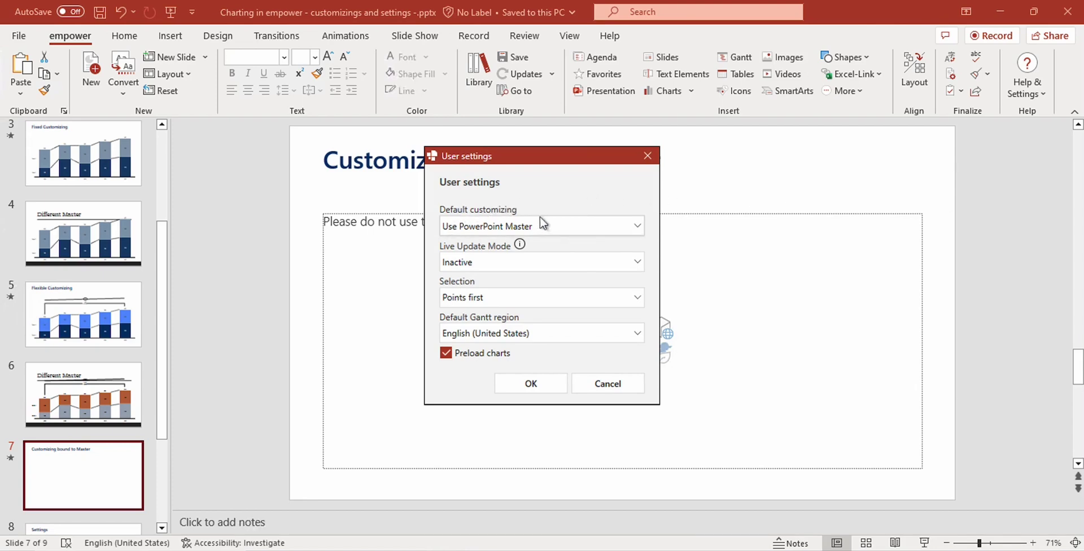
{"action": "mouse_move", "coordinate": [469, 236]}
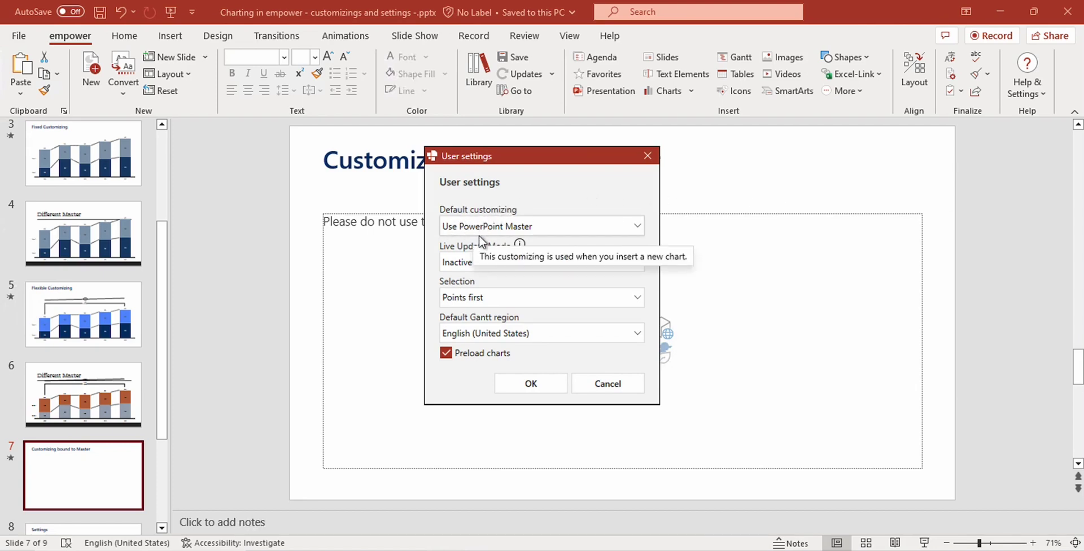
{"action": "left_click", "coordinate": [648, 156]}
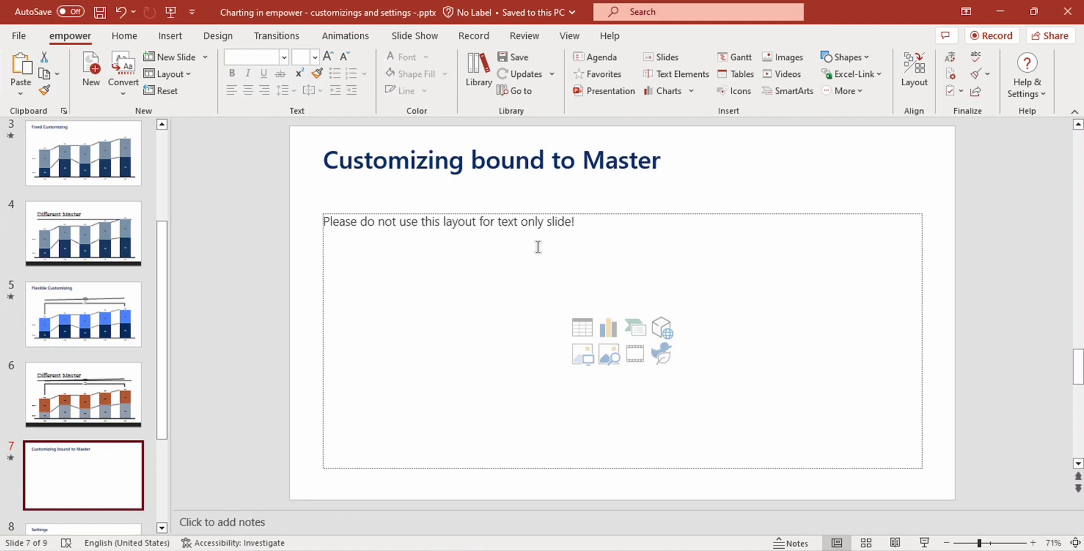
Insert an empower column chart on slide 7 and bring up its Change Customizing choice.
{"action": "left_click", "coordinate": [690, 90]}
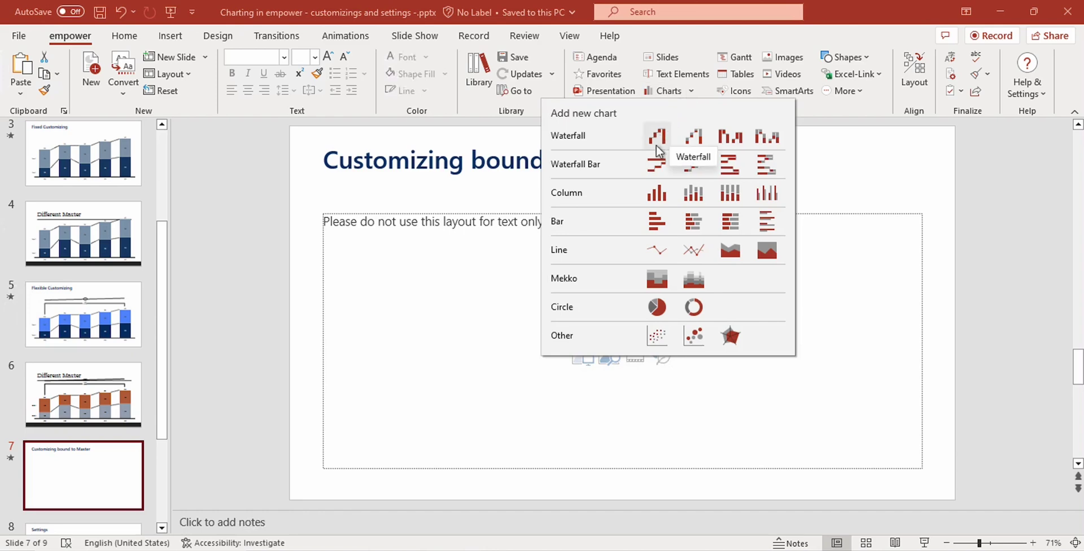
{"action": "left_click", "coordinate": [657, 192]}
{"action": "left_click", "coordinate": [577, 190]}
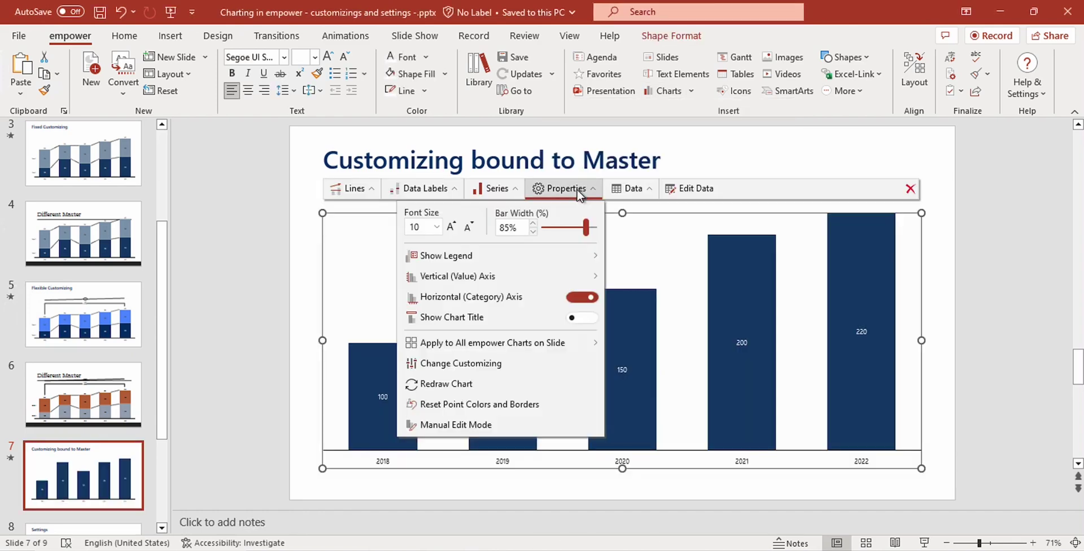
{"action": "left_click", "coordinate": [445, 361]}
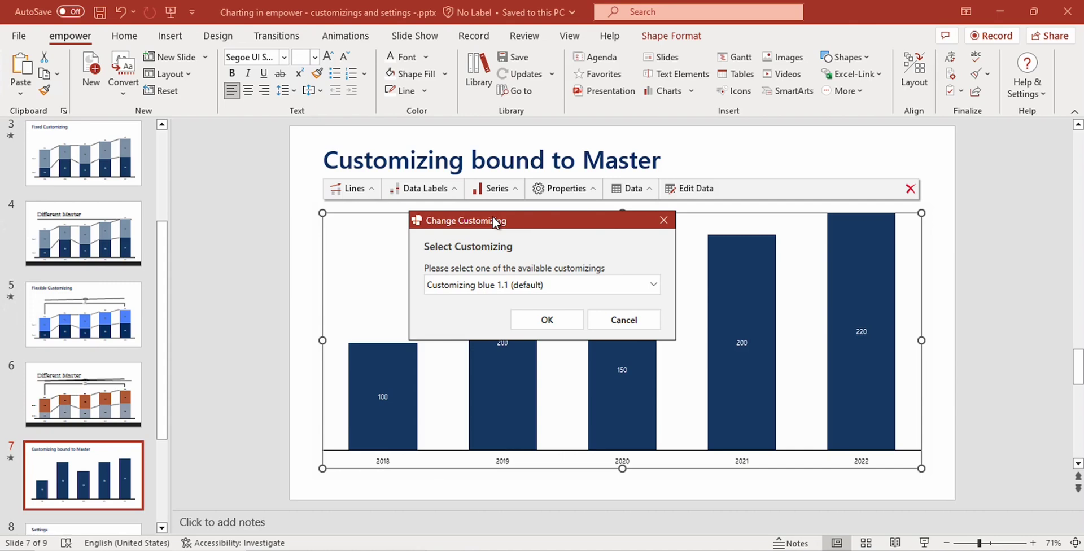
Close the Change Customizing dialog, keeping Customizing blue 1.1 (default).
{"action": "left_click", "coordinate": [664, 219]}
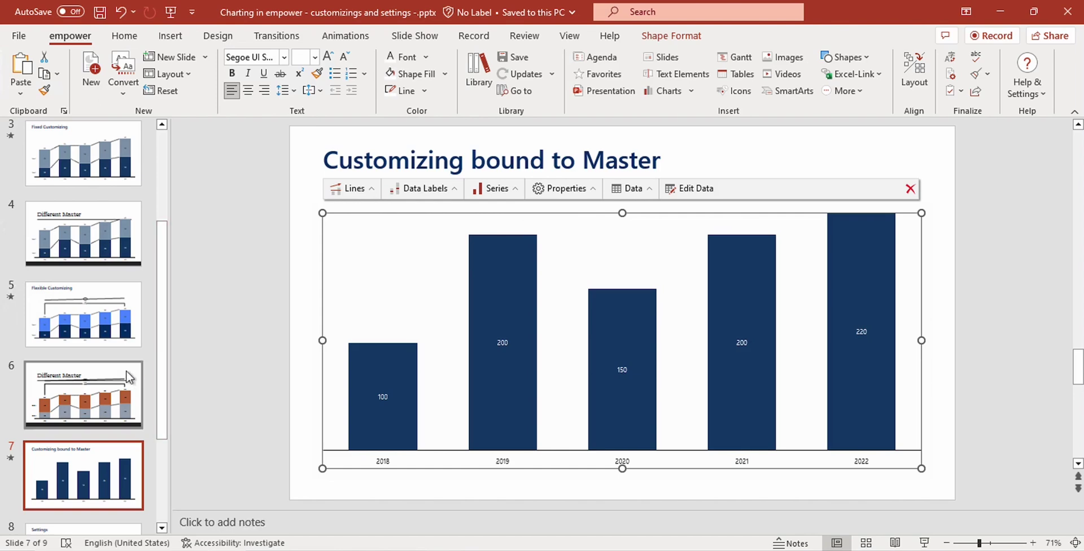
Open the Settings slide, view the empower chart User Settings unchanged, and return to the empower tab.
{"action": "left_click", "coordinate": [113, 447]}
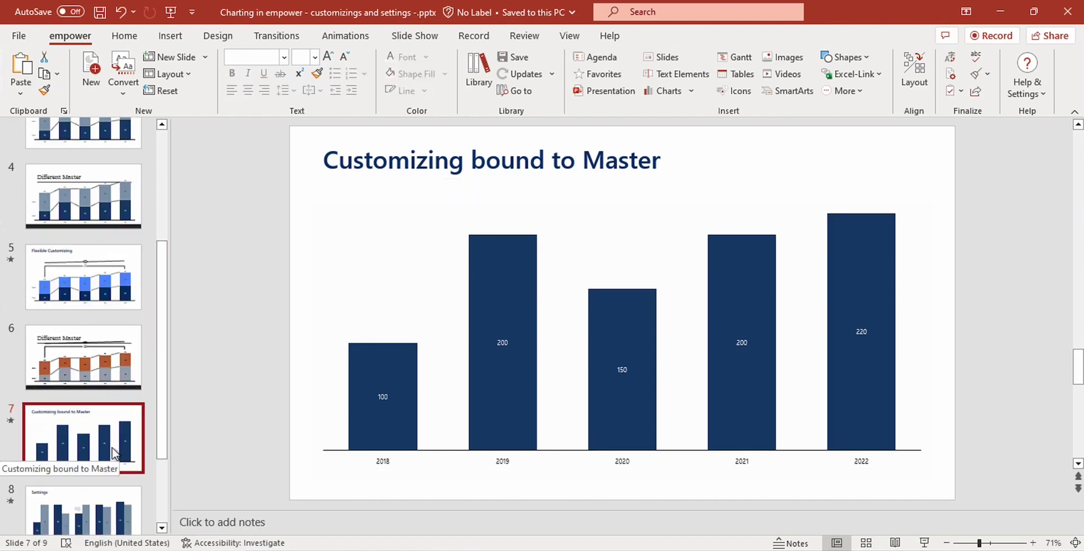
{"action": "left_click", "coordinate": [84, 498]}
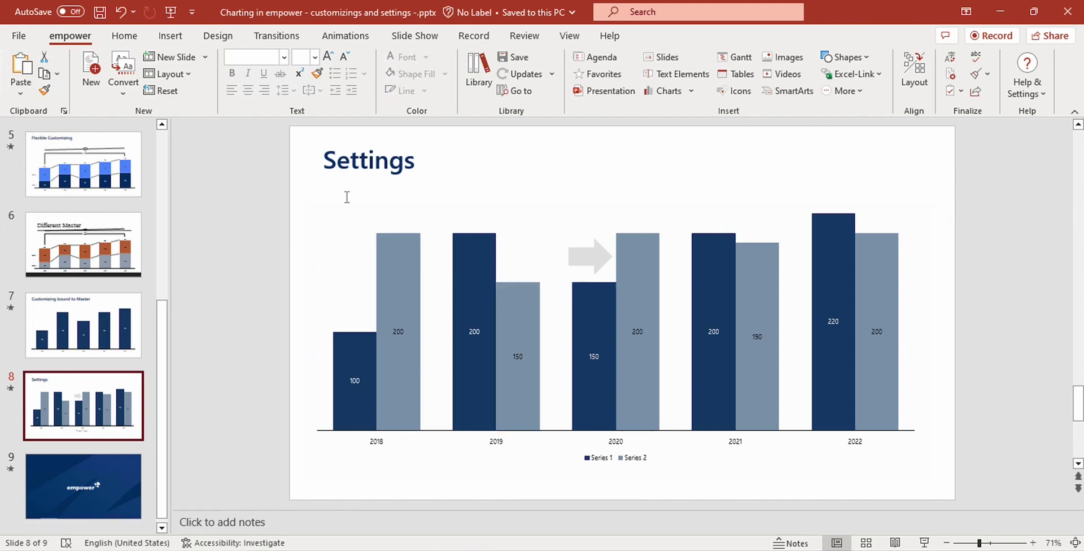
{"action": "left_click", "coordinate": [174, 39]}
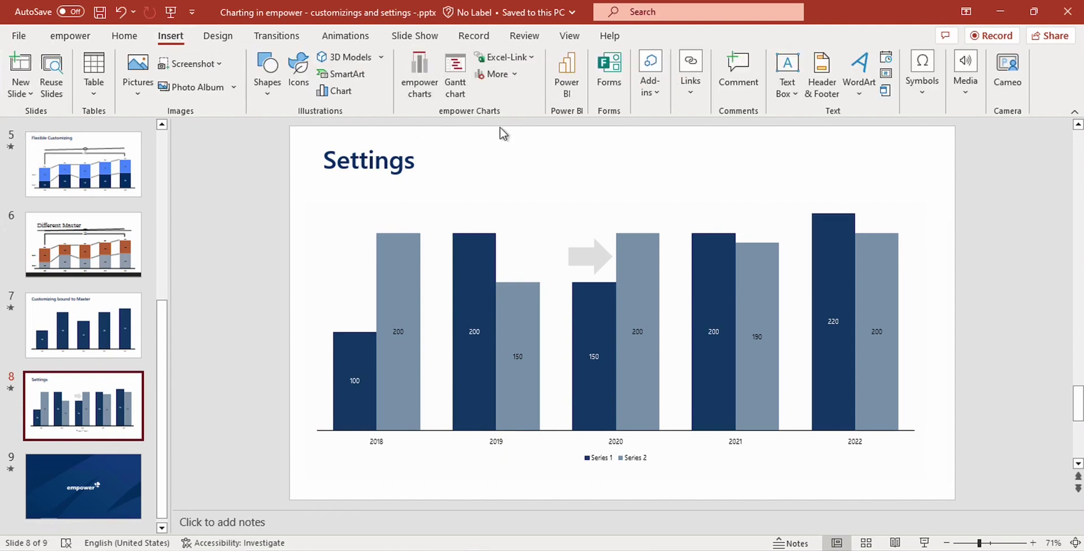
{"action": "left_click", "coordinate": [514, 76]}
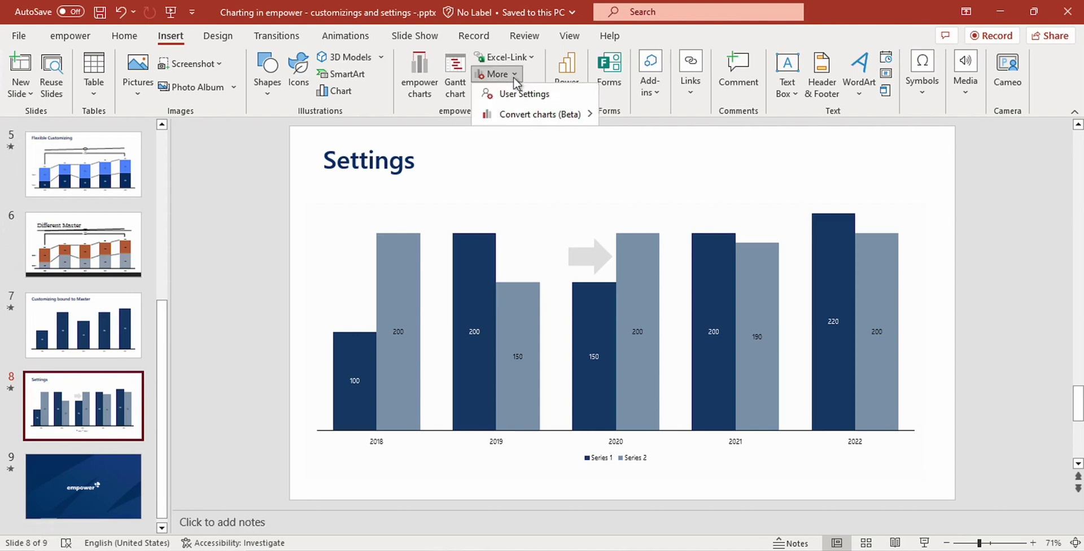
{"action": "left_click", "coordinate": [504, 96]}
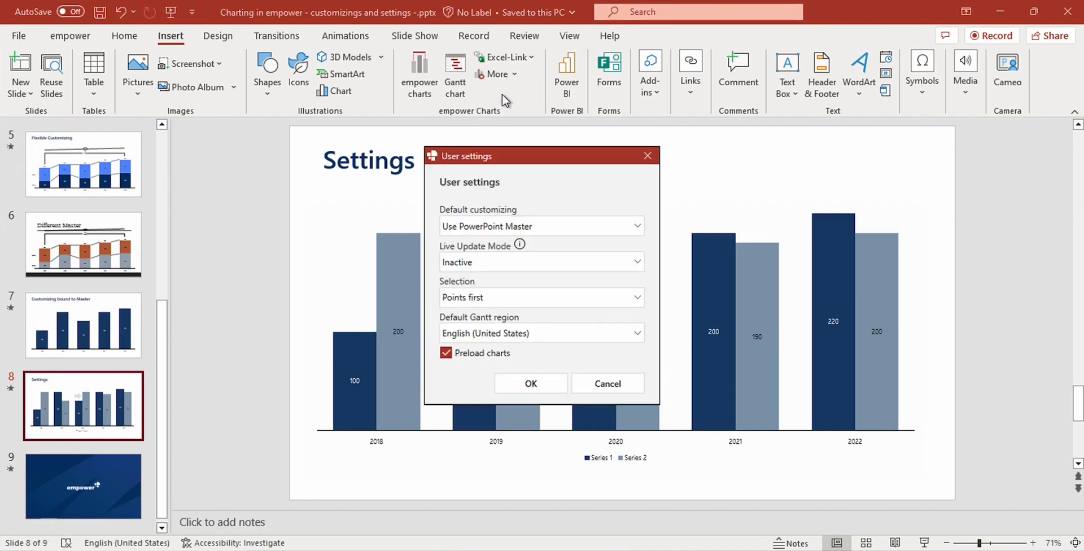
{"action": "left_click", "coordinate": [648, 156]}
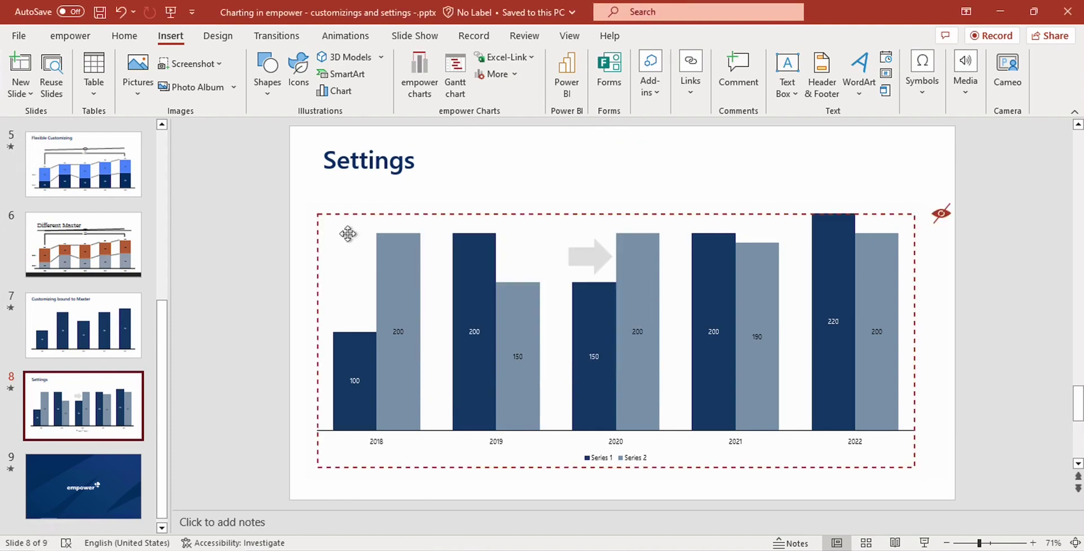
{"action": "left_click", "coordinate": [286, 176]}
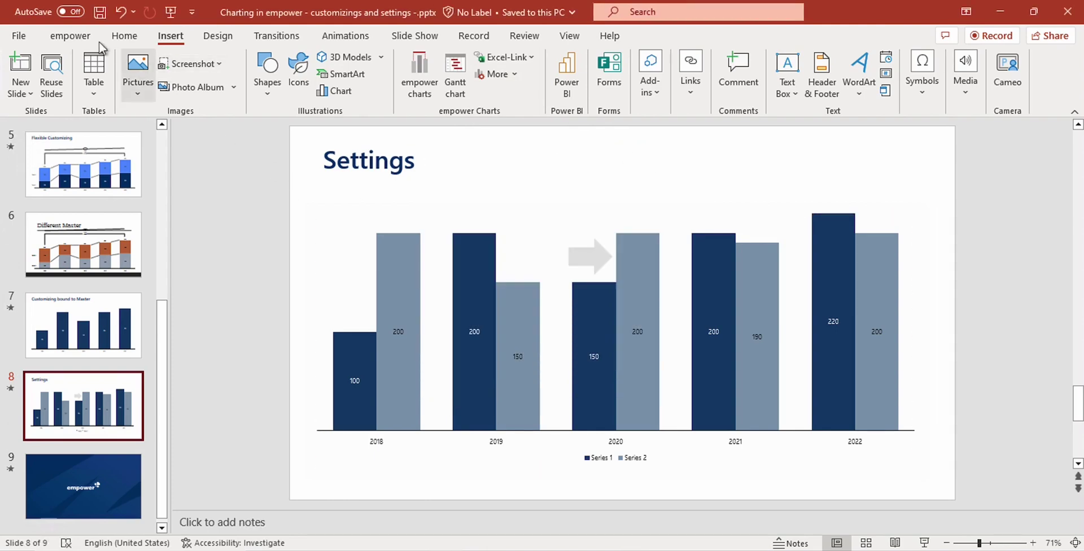
{"action": "left_click", "coordinate": [67, 37]}
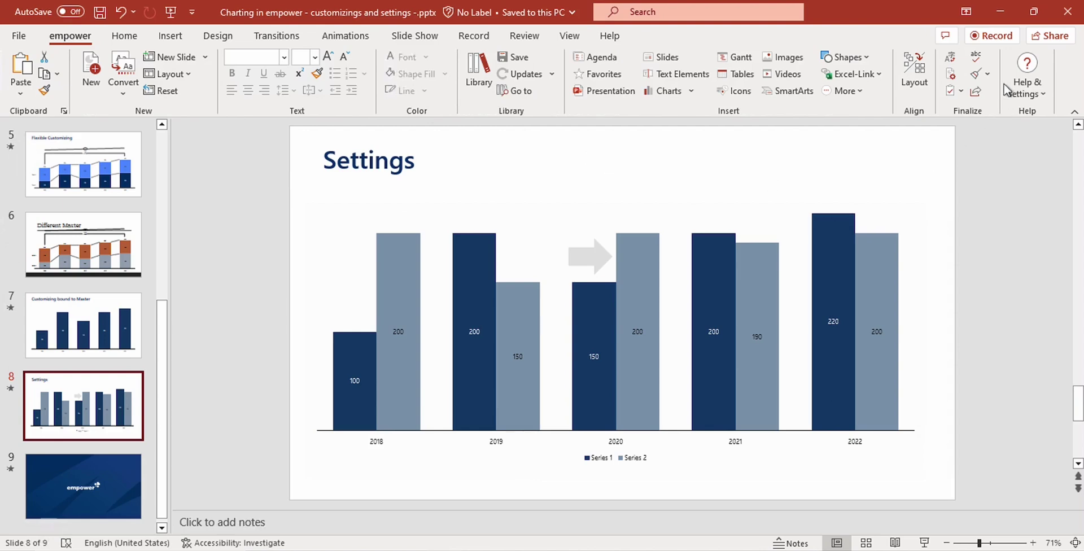
{"action": "left_click", "coordinate": [1039, 85]}
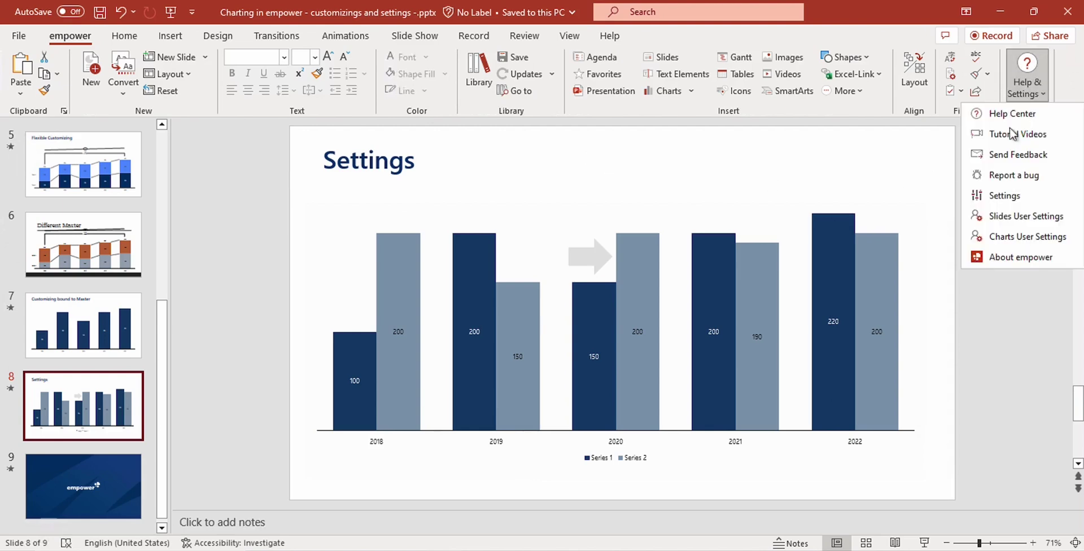
{"action": "left_click", "coordinate": [1002, 237]}
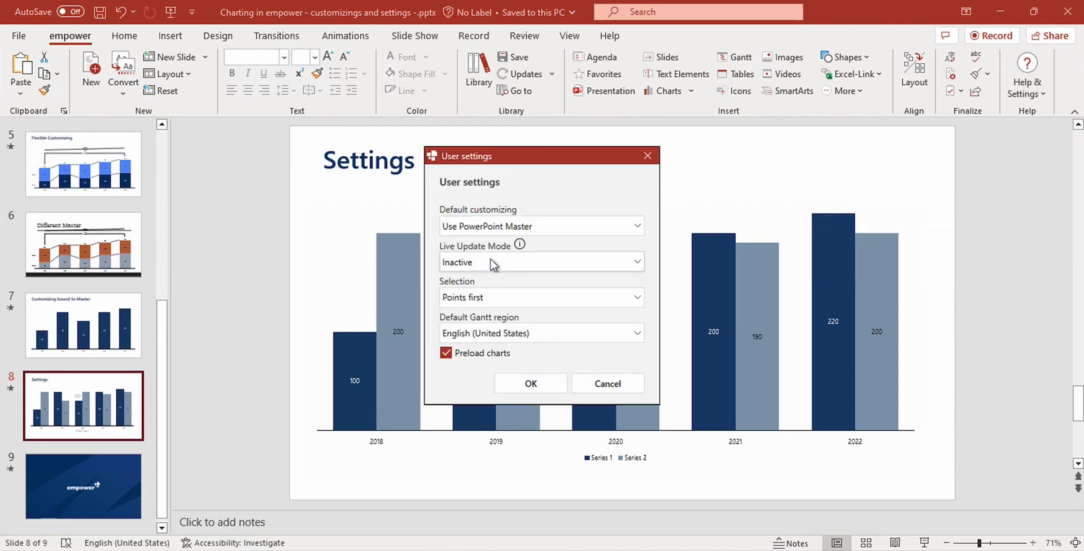
{"action": "mouse_move", "coordinate": [566, 223]}
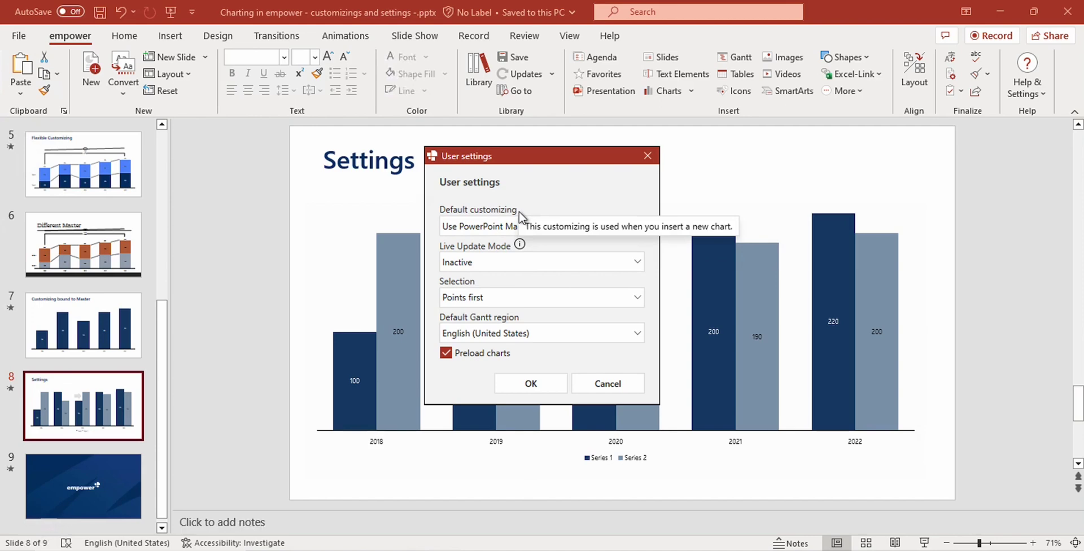
{"action": "left_click", "coordinate": [460, 266]}
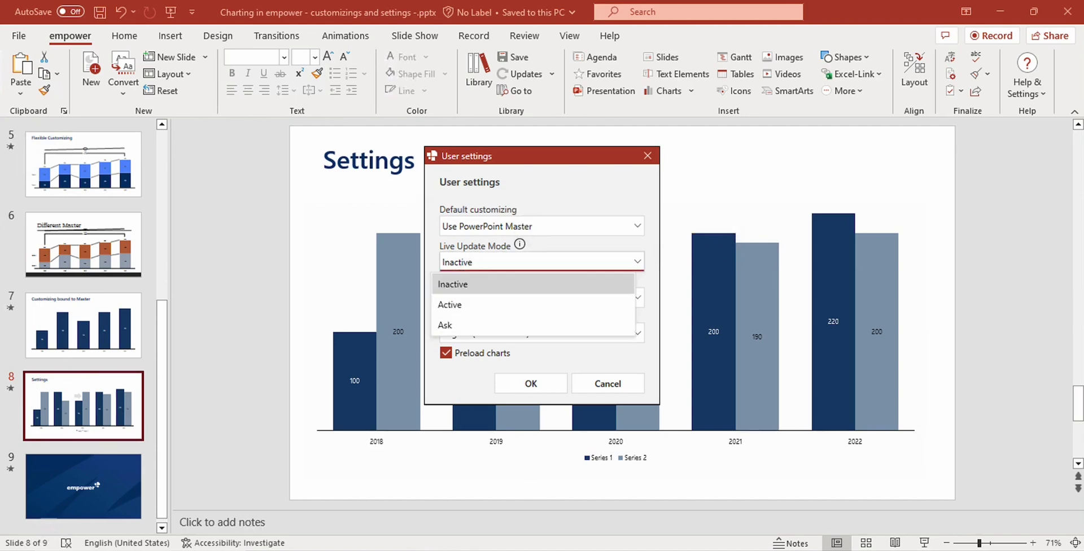
{"action": "left_click", "coordinate": [546, 252]}
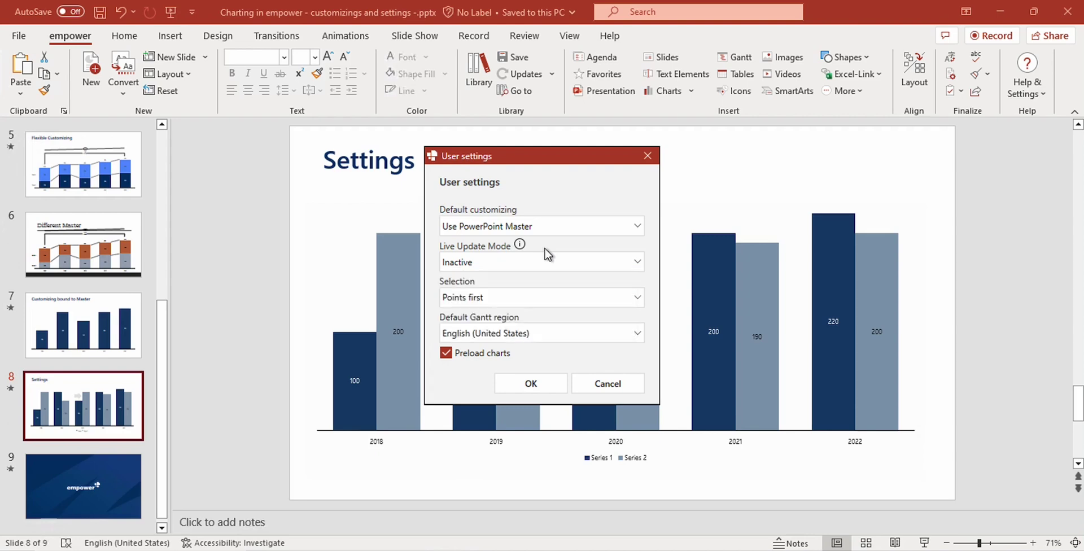
Test default selection by picking the 2018 Series 1 bar and editing its 100 data label.
{"action": "mouse_move", "coordinate": [498, 284]}
{"action": "left_click", "coordinate": [648, 156]}
{"action": "left_click", "coordinate": [363, 360]}
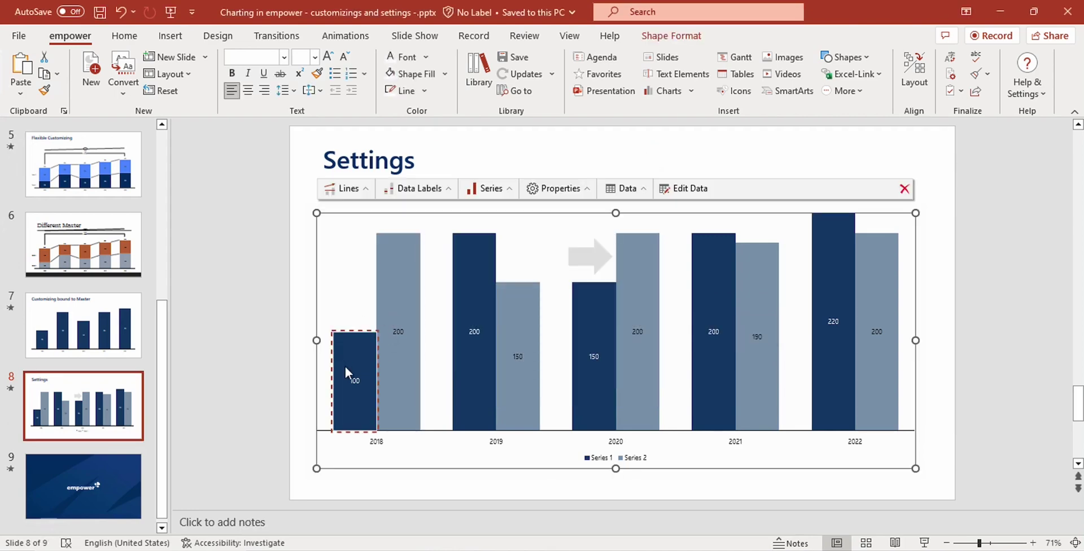
{"action": "left_click", "coordinate": [353, 381]}
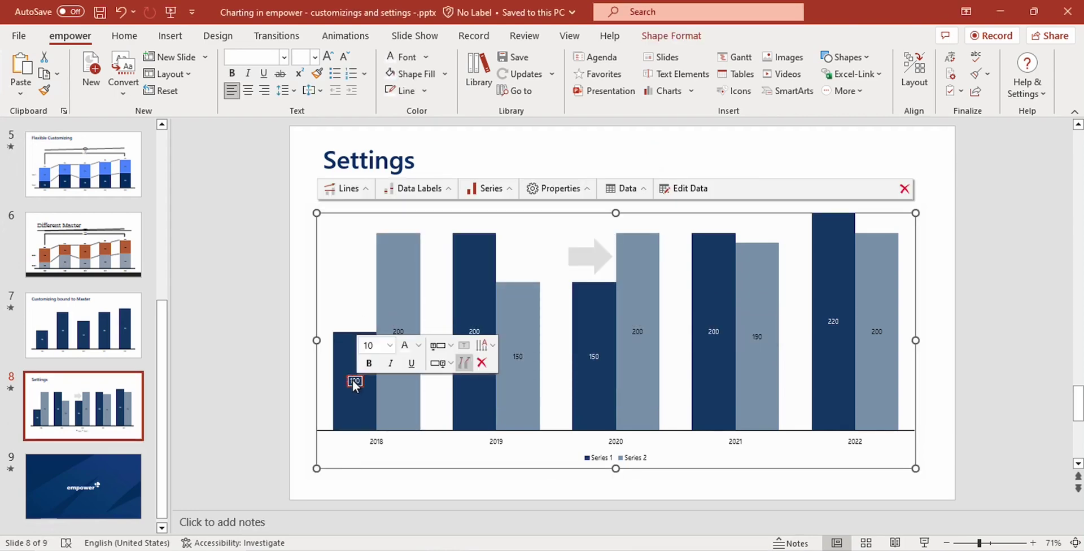
{"action": "left_click", "coordinate": [355, 382]}
{"action": "double_click", "coordinate": [355, 382]}
{"action": "key", "text": "Escape"}
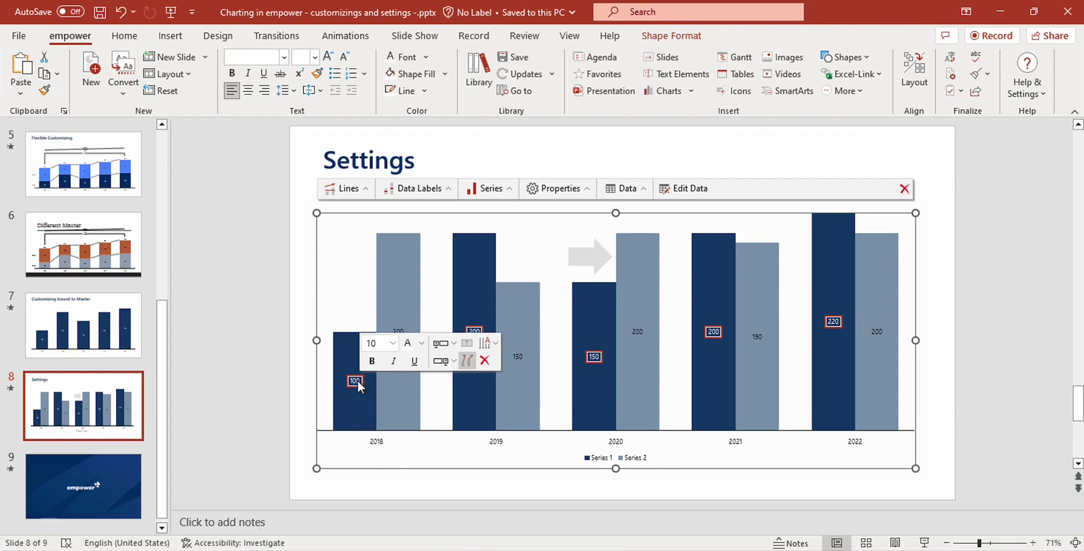
Change the empower Selection setting to 'Series first' in the chart user settings.
{"action": "left_click", "coordinate": [1037, 91]}
{"action": "left_click", "coordinate": [1003, 195]}
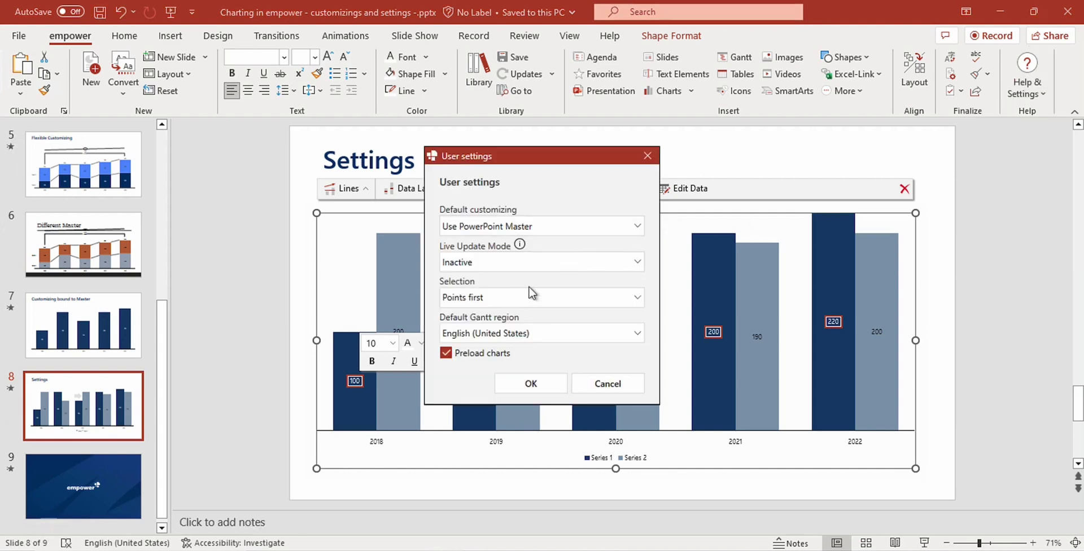
{"action": "left_click", "coordinate": [525, 299]}
{"action": "left_click", "coordinate": [496, 340]}
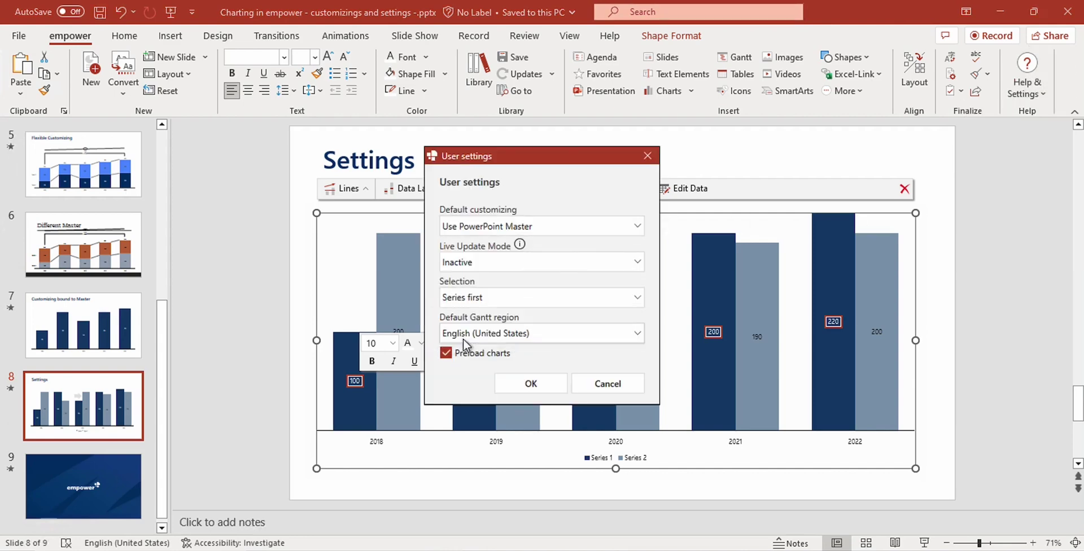
{"action": "left_click", "coordinate": [529, 384]}
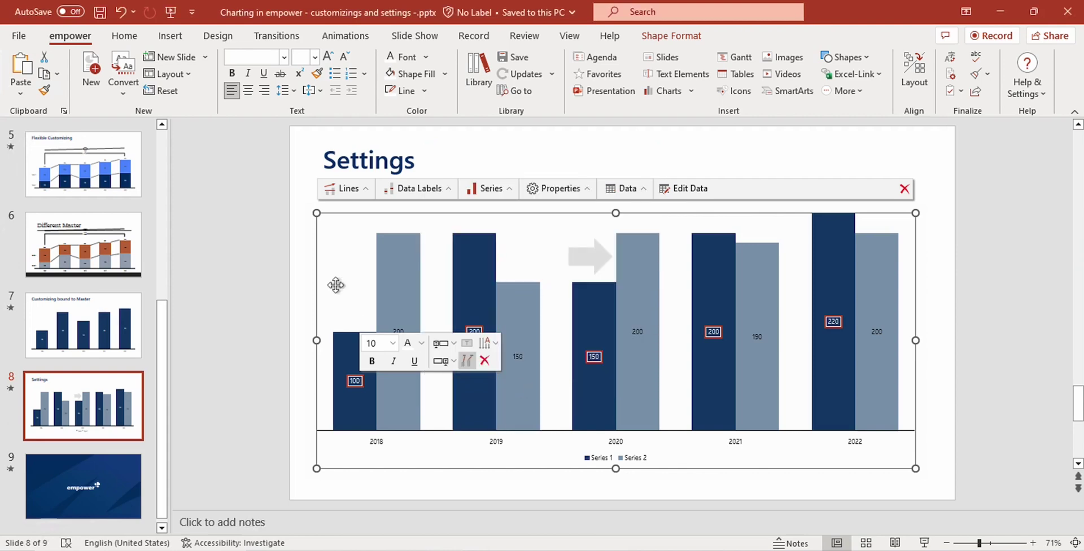
Verify single clicks now select whole Series 1, its labels and Series 2, then reopen settings.
{"action": "left_click", "coordinate": [340, 355]}
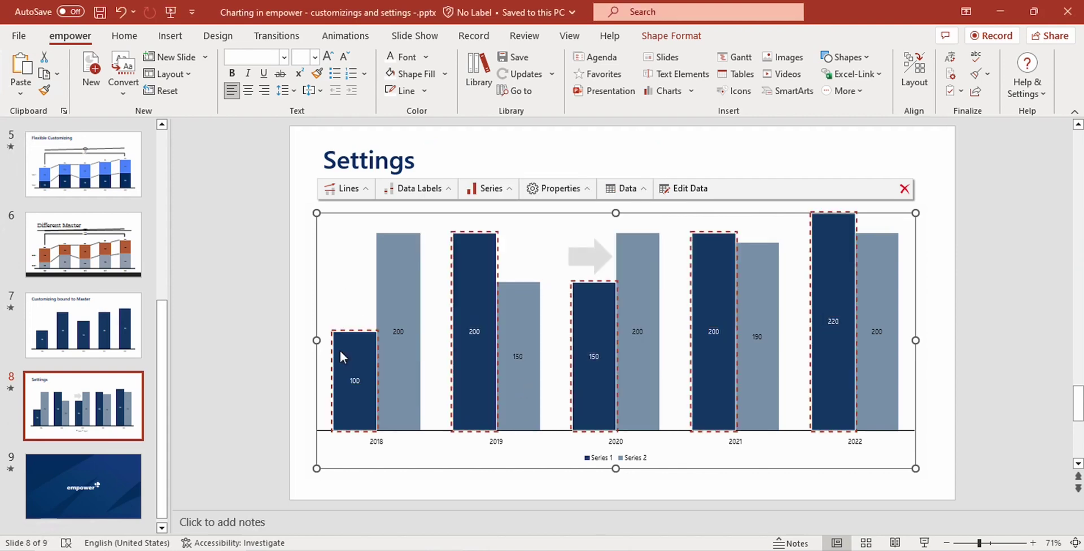
{"action": "left_click", "coordinate": [353, 381]}
{"action": "left_click", "coordinate": [644, 356]}
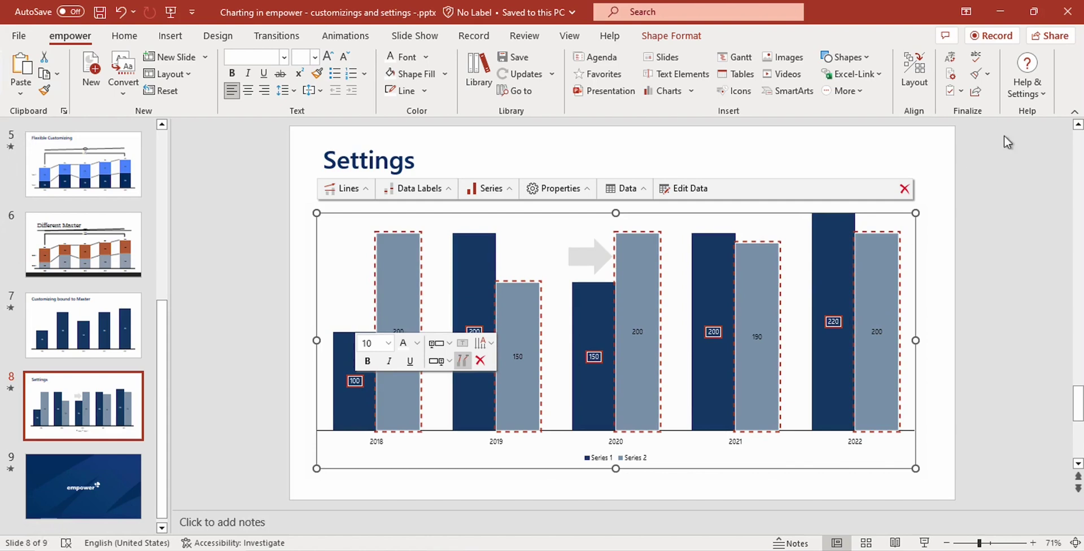
{"action": "left_click", "coordinate": [1026, 76]}
{"action": "left_click", "coordinate": [1005, 229]}
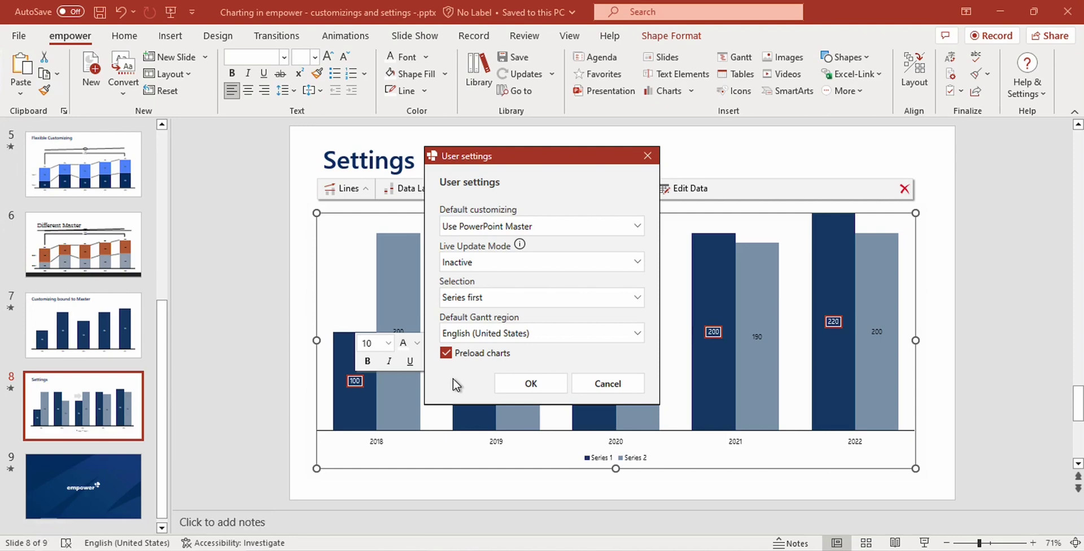
Close User settings, clear the data label selection, and disable preloading for the Settings chart.
{"action": "left_click", "coordinate": [647, 156]}
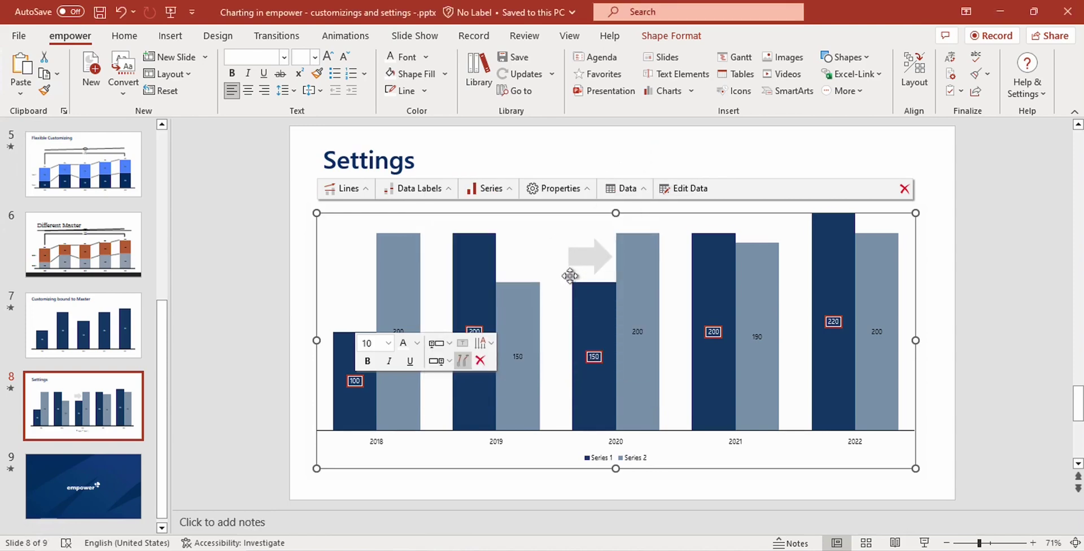
{"action": "key", "text": "Escape"}
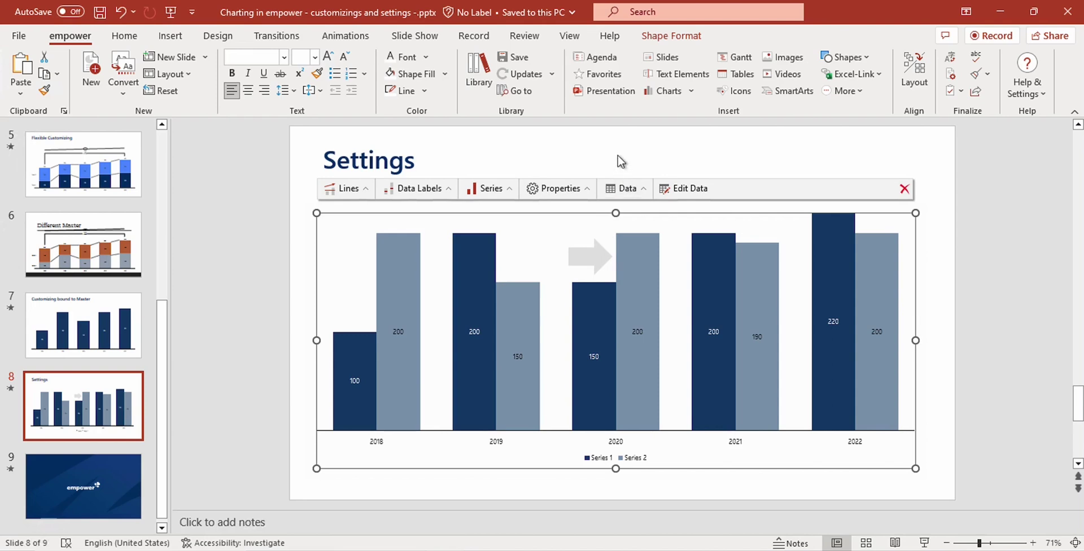
{"action": "left_click", "coordinate": [541, 148]}
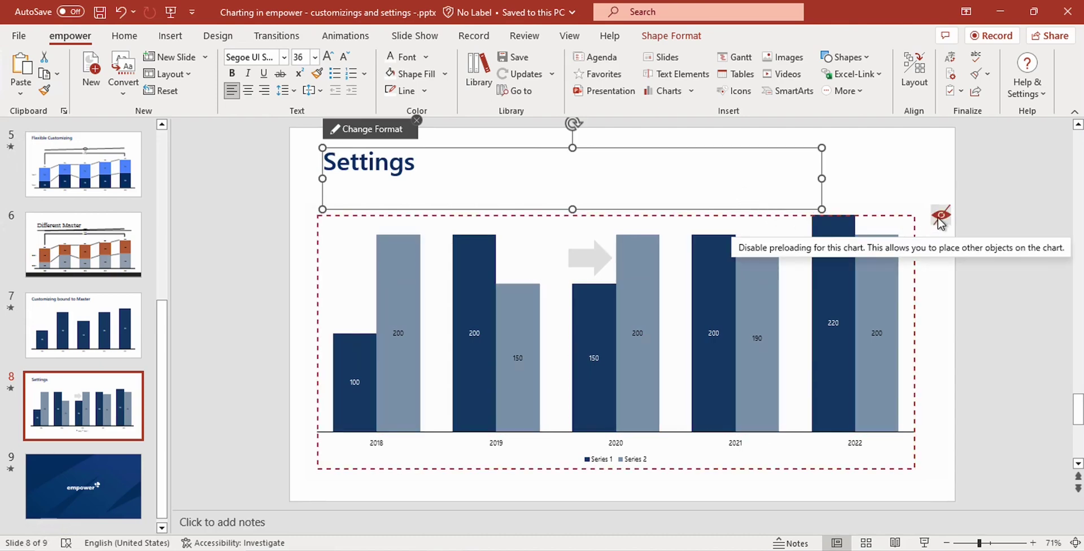
{"action": "left_click", "coordinate": [938, 215]}
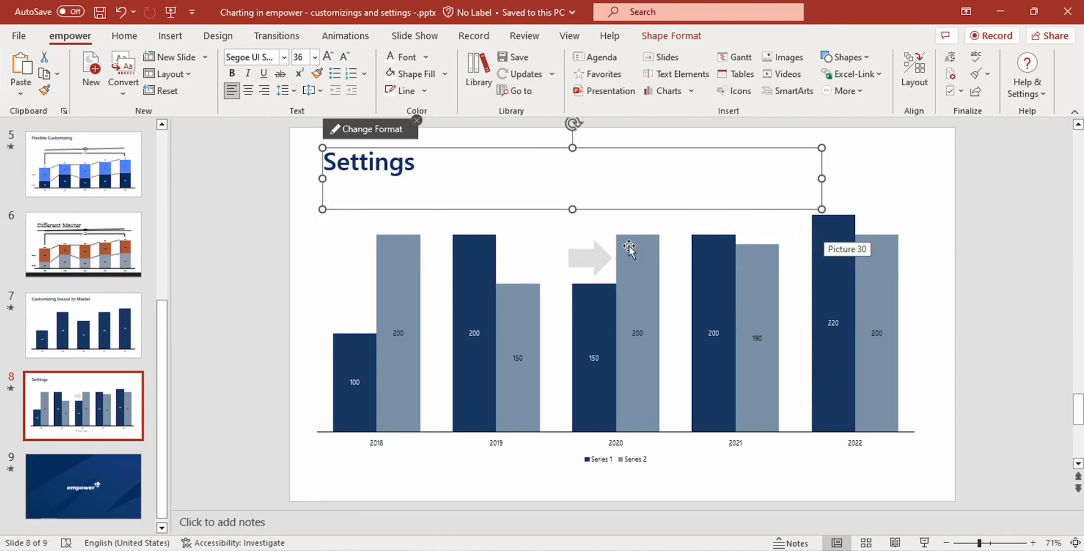
Move the grey arrow onto the top of the 2020 Series 1 bar, then reselect the chart.
{"action": "left_click", "coordinate": [586, 259]}
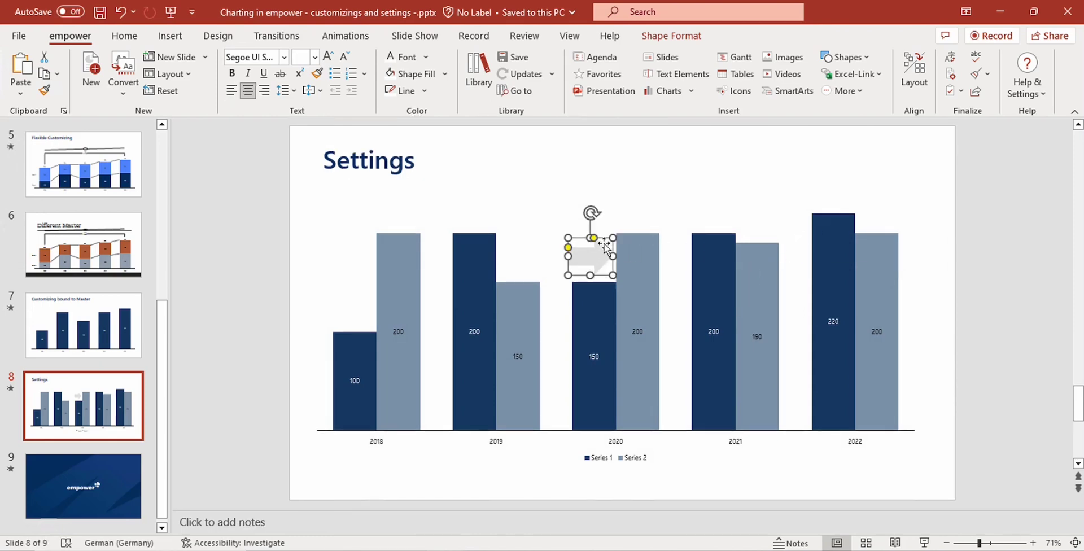
{"action": "mouse_move", "coordinate": [592, 255]}
{"action": "left_mouse_down"}
{"action": "mouse_move", "coordinate": [574, 253]}
{"action": "mouse_move", "coordinate": [589, 253]}
{"action": "left_mouse_up"}
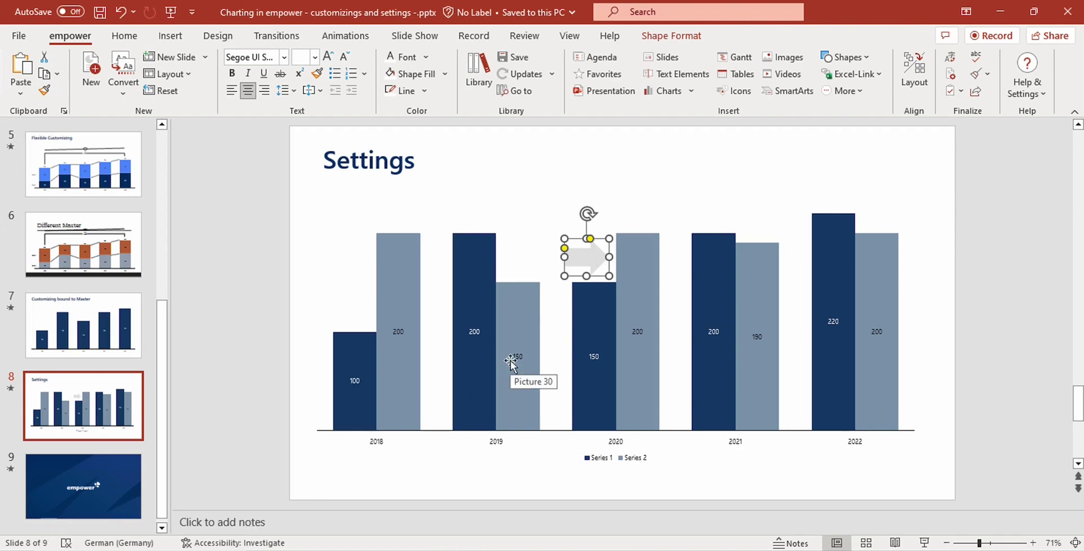
{"action": "left_click", "coordinate": [475, 334]}
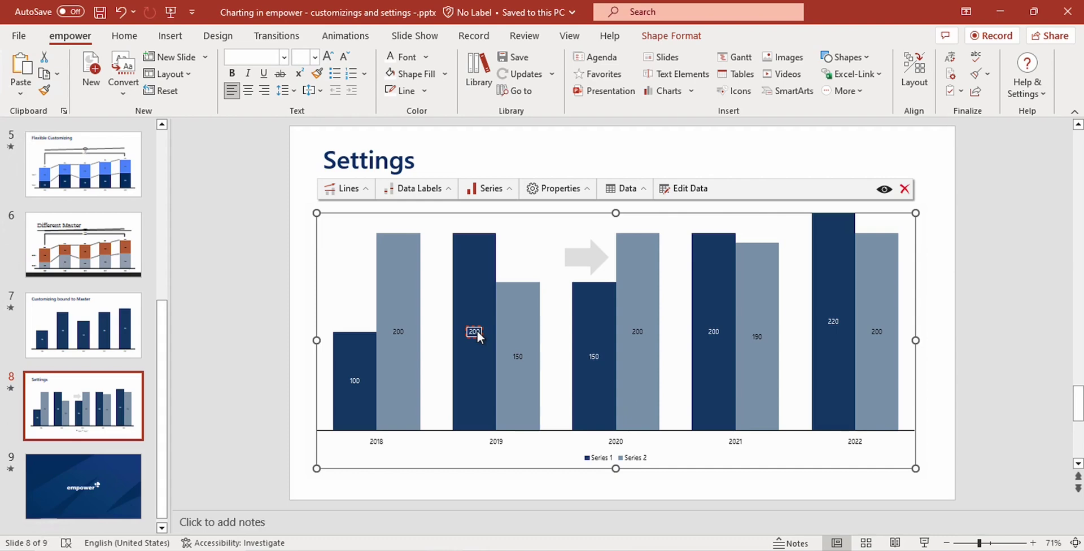
Select the Series 2 bars, then deselect the chart and return to slide 1, 'Charting in empower'.
{"action": "left_click", "coordinate": [541, 307]}
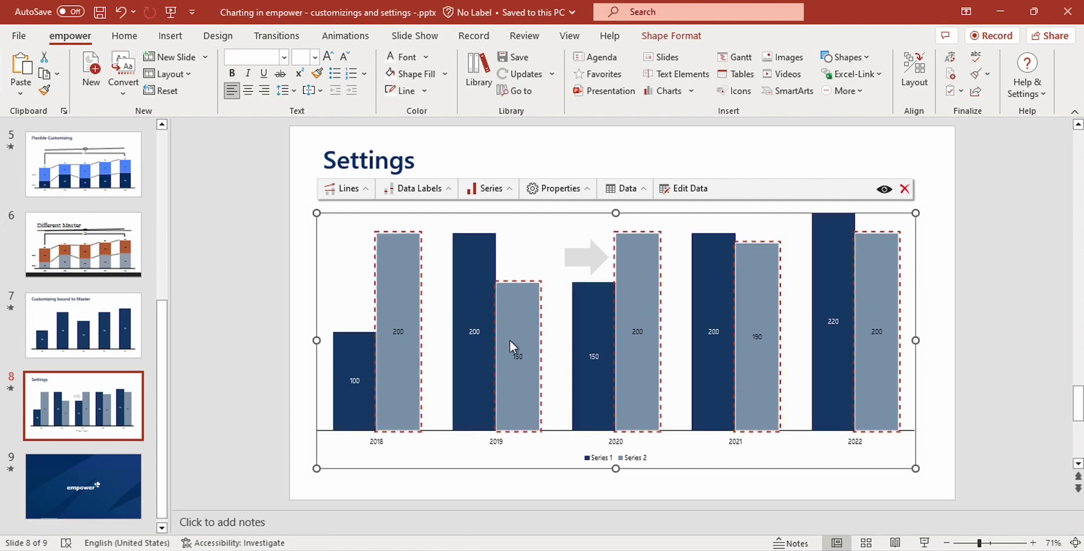
{"action": "left_click", "coordinate": [141, 393]}
{"action": "scroll", "coordinate": [141, 393], "scroll_direction": "up", "scroll_amount": 5}
{"action": "scroll", "coordinate": [138, 386], "scroll_direction": "up", "scroll_amount": 1}
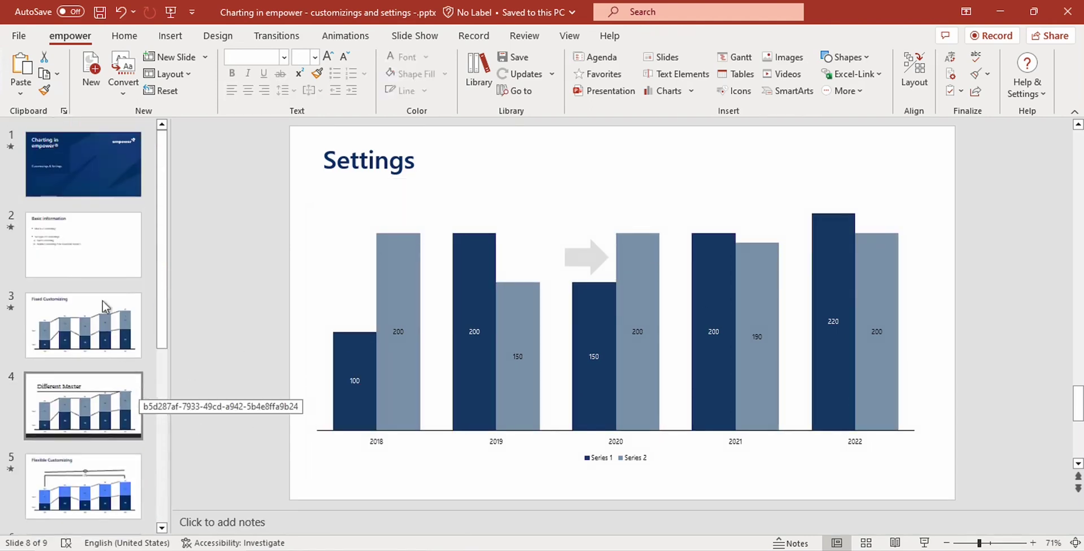
{"action": "left_click", "coordinate": [107, 164]}
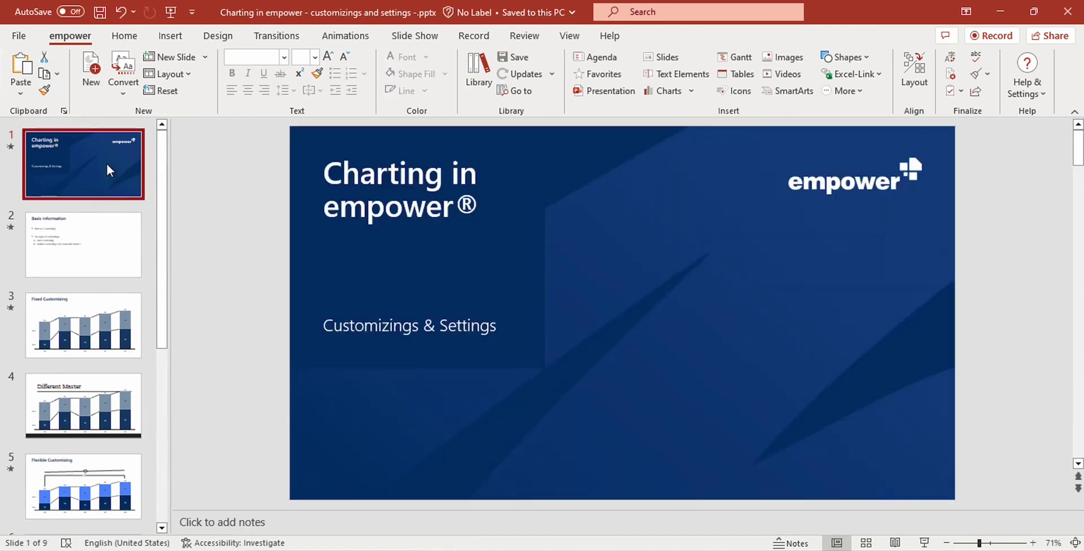